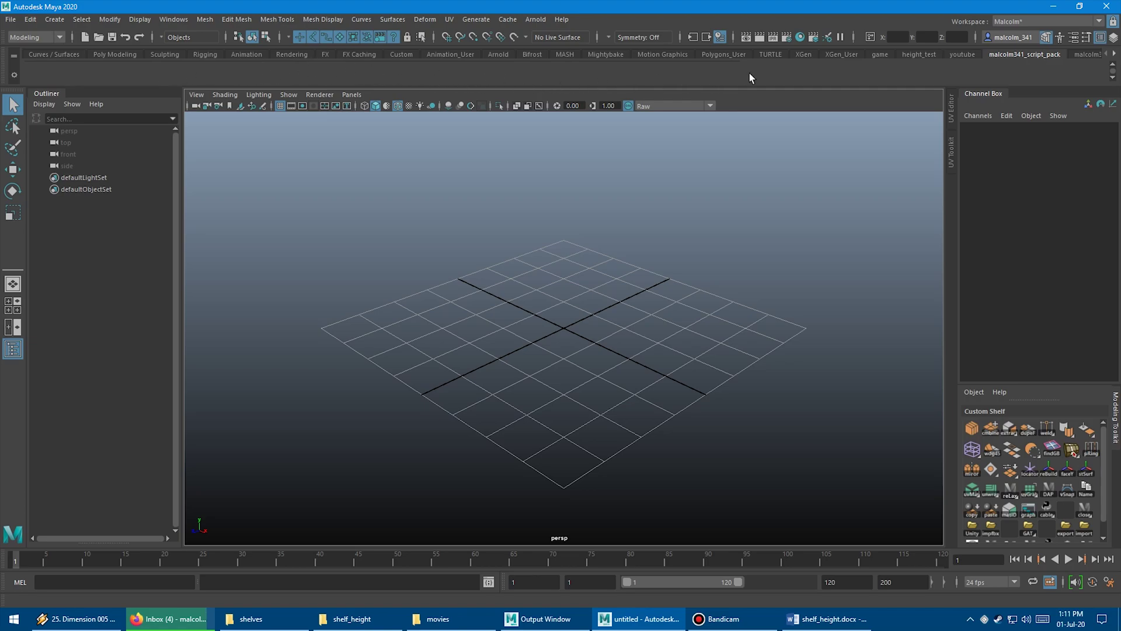
Scroll the current shelf down one row and back up with the shelf arrows
click(1113, 67)
click(1113, 78)
click(1113, 67)
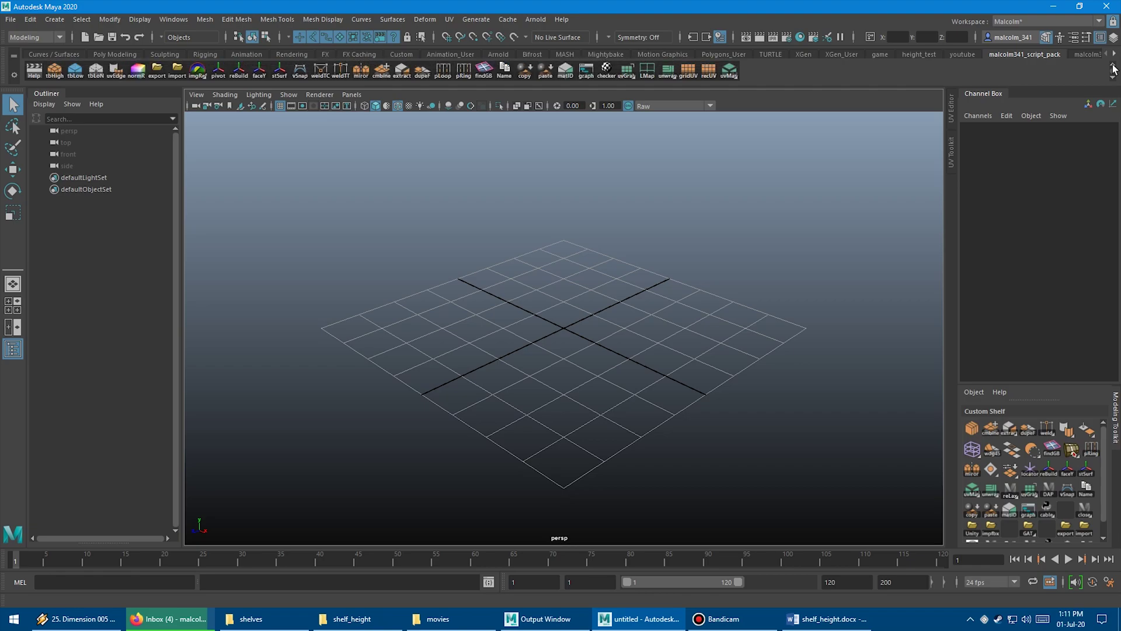
Switch to the height_test shelf and step down through its rows
click(918, 55)
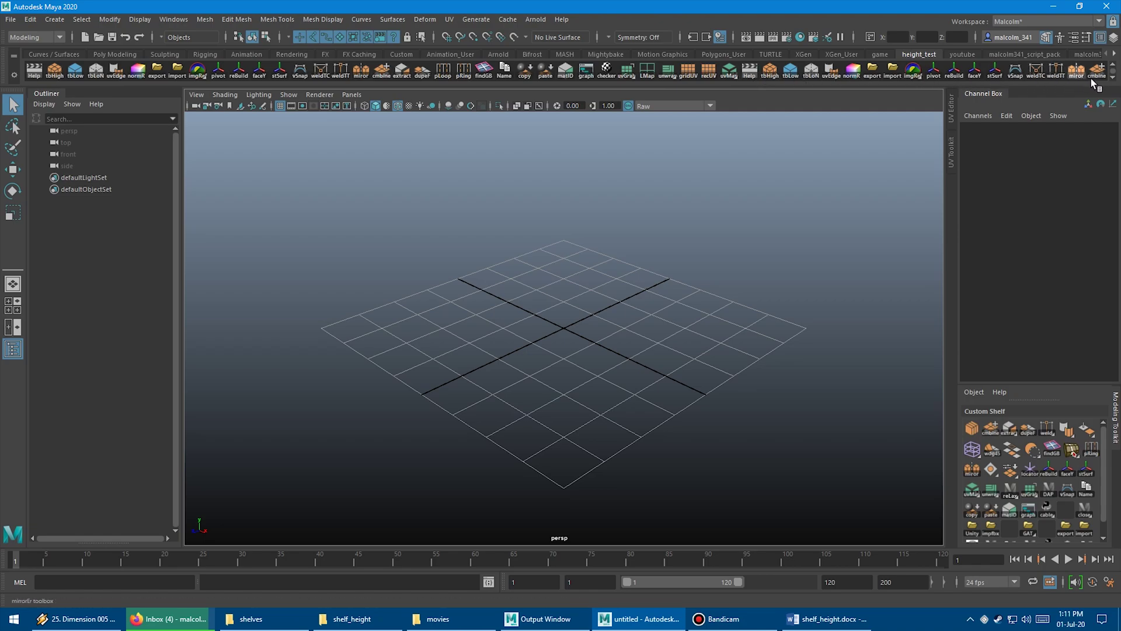
click(1113, 78)
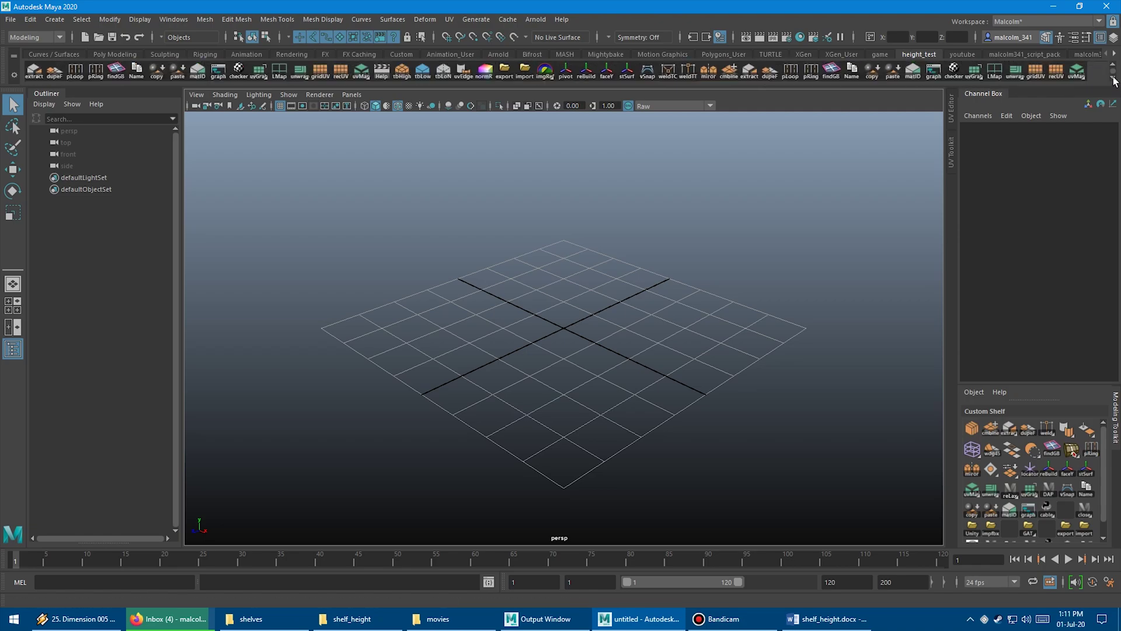
click(1115, 69)
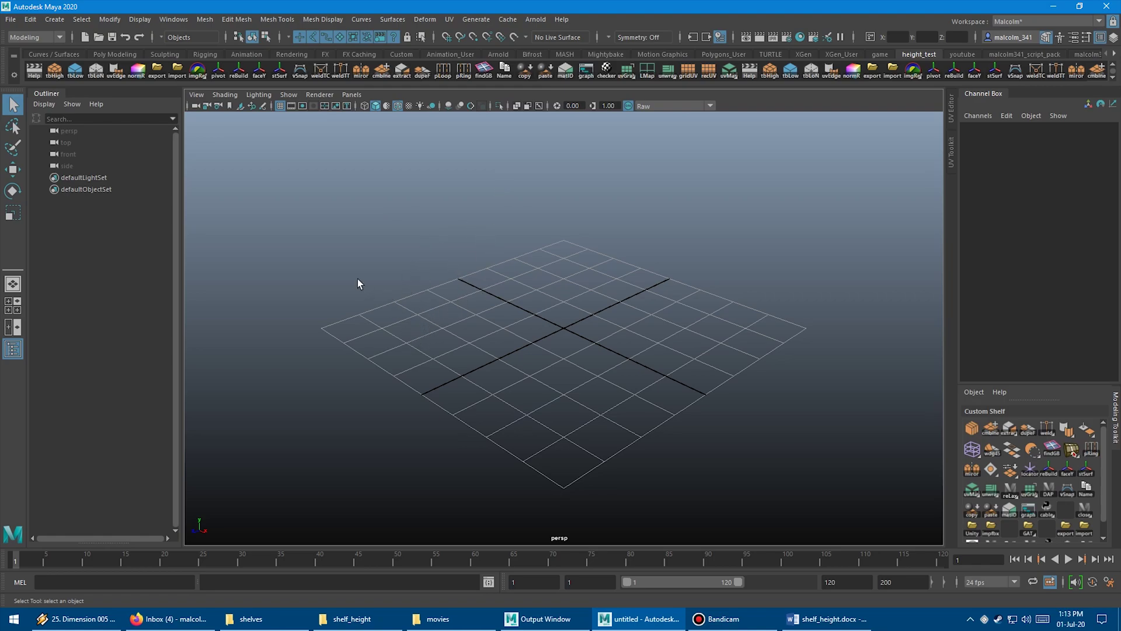
Open the Script Editor from Windows > General Editors
click(174, 19)
mouse_move(209, 61)
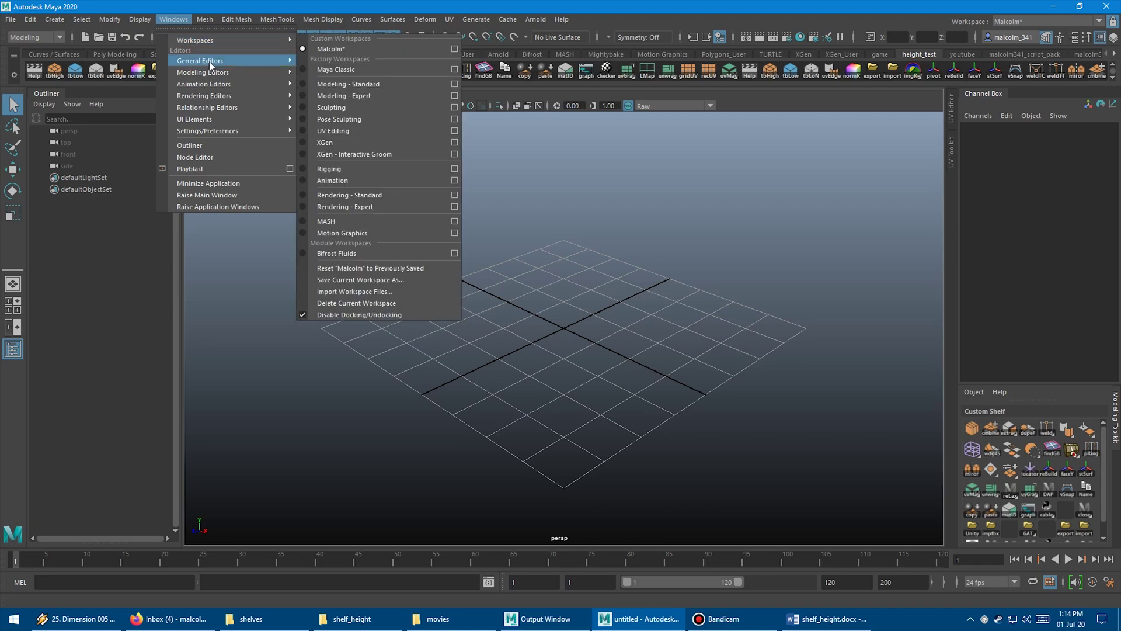
click(354, 266)
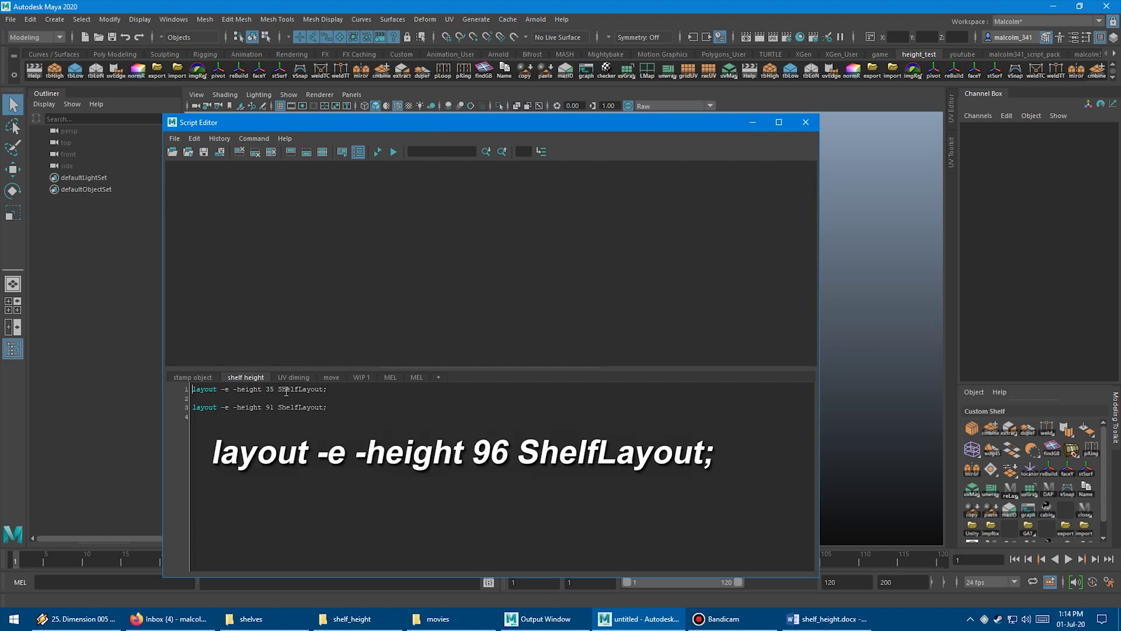
Select the 'layout -e -height 91 ShelfLayout' command on line 3 of the input
double_click(196, 390)
drag(237, 391, 327, 394)
click(265, 390)
click(279, 390)
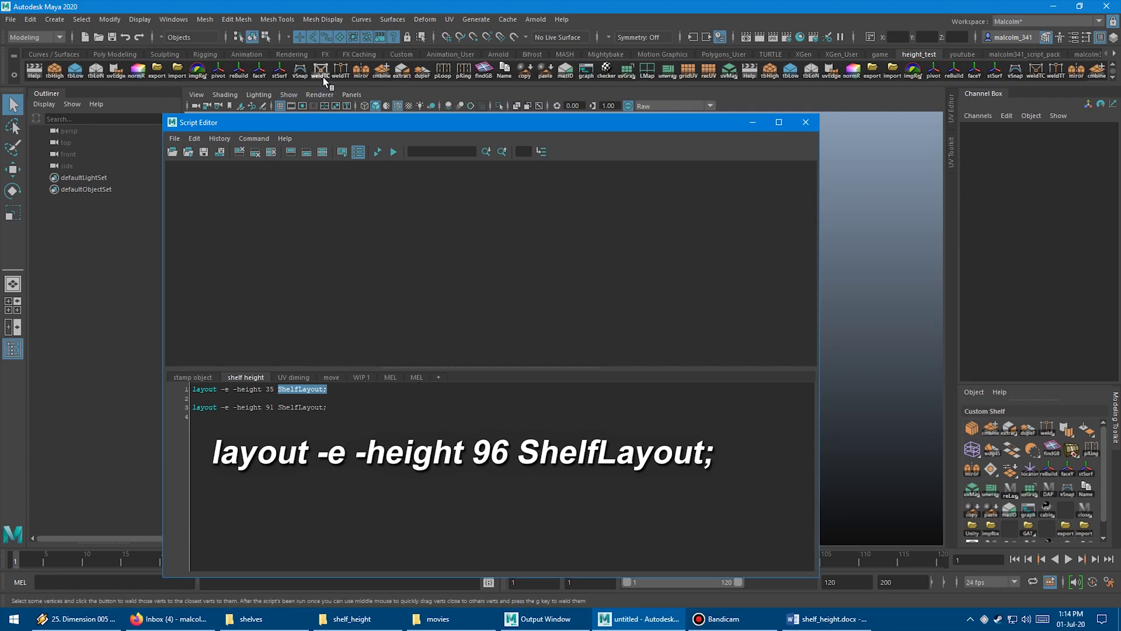
click(212, 409)
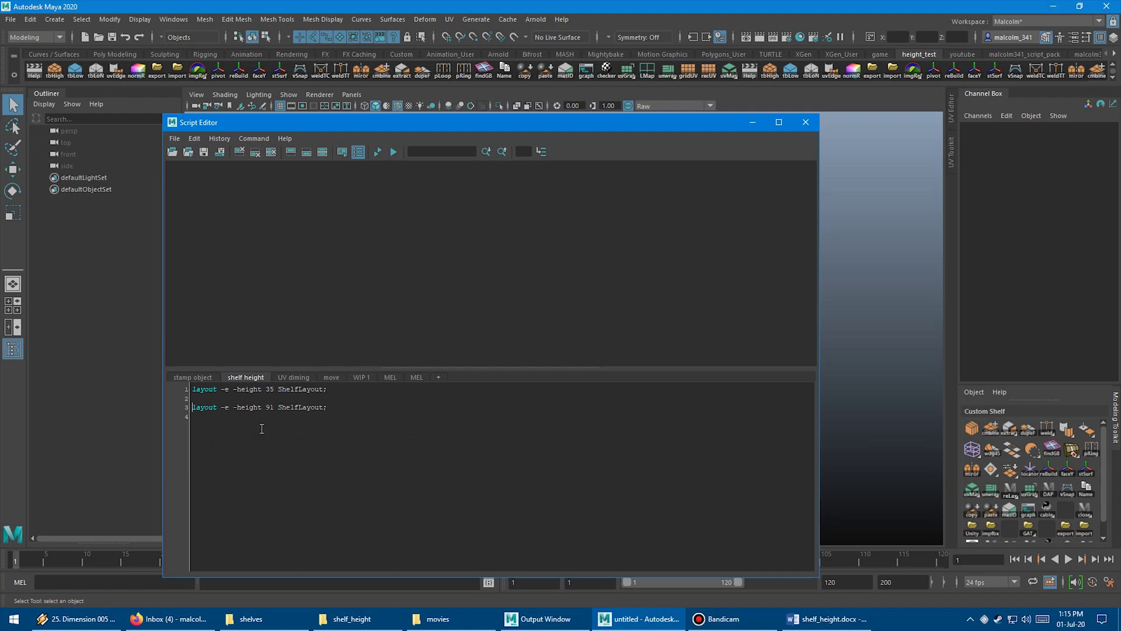
click(224, 418)
drag(196, 411, 328, 418)
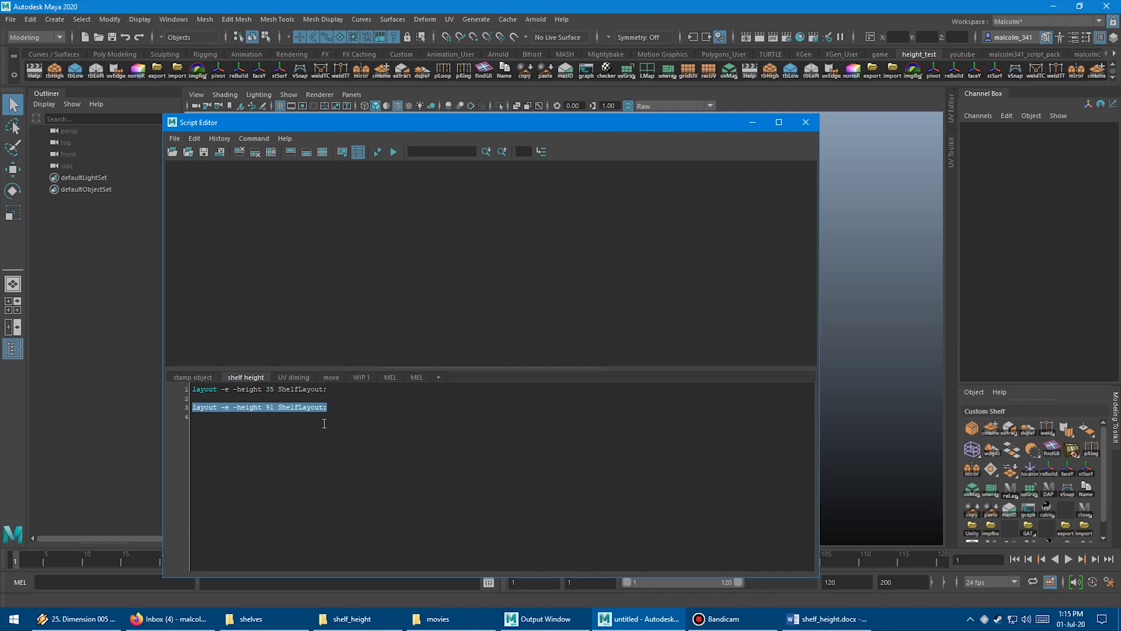
Run the height 91 shelf command and move the Script Editor down slightly
key(ctrl+Return)
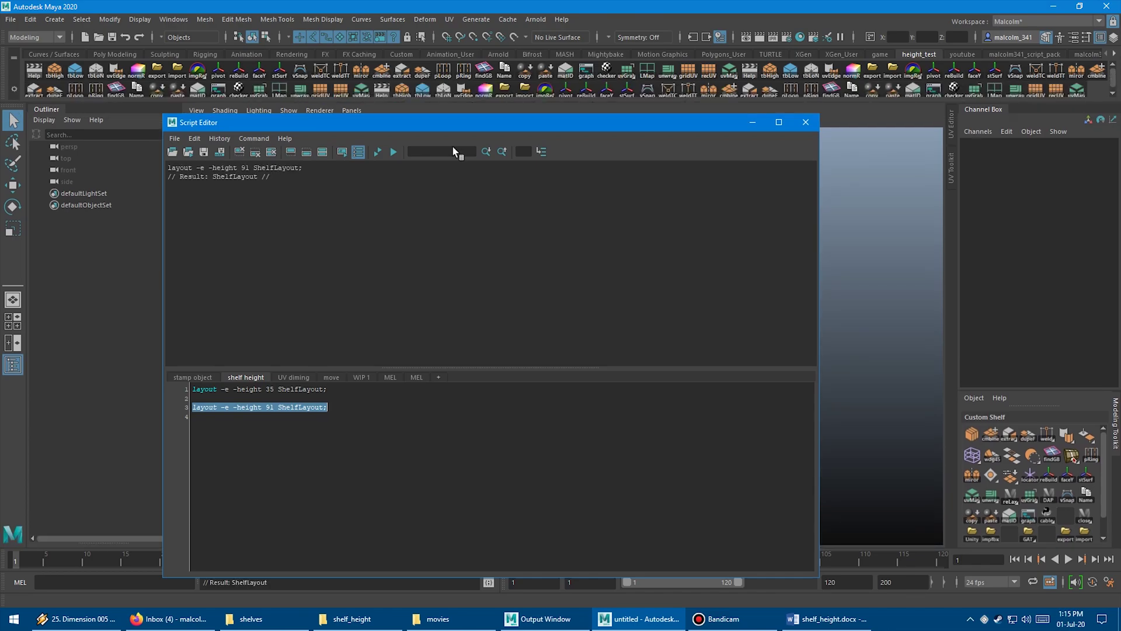
drag(452, 126, 448, 164)
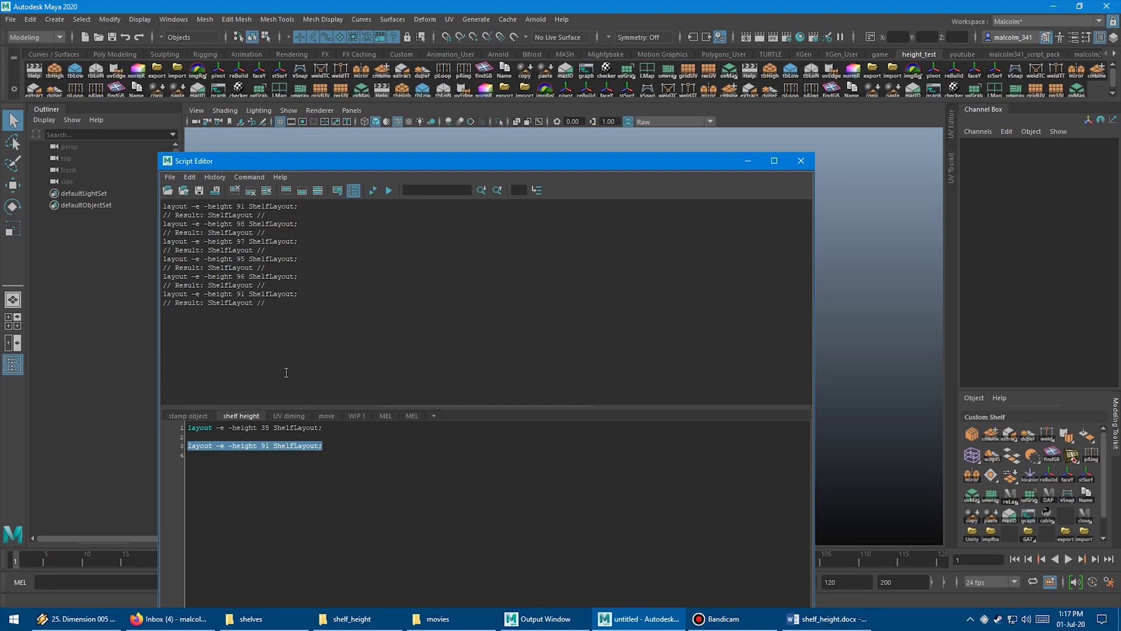
Change line 3's shelf height from 91 to 96 and run it
click(273, 445)
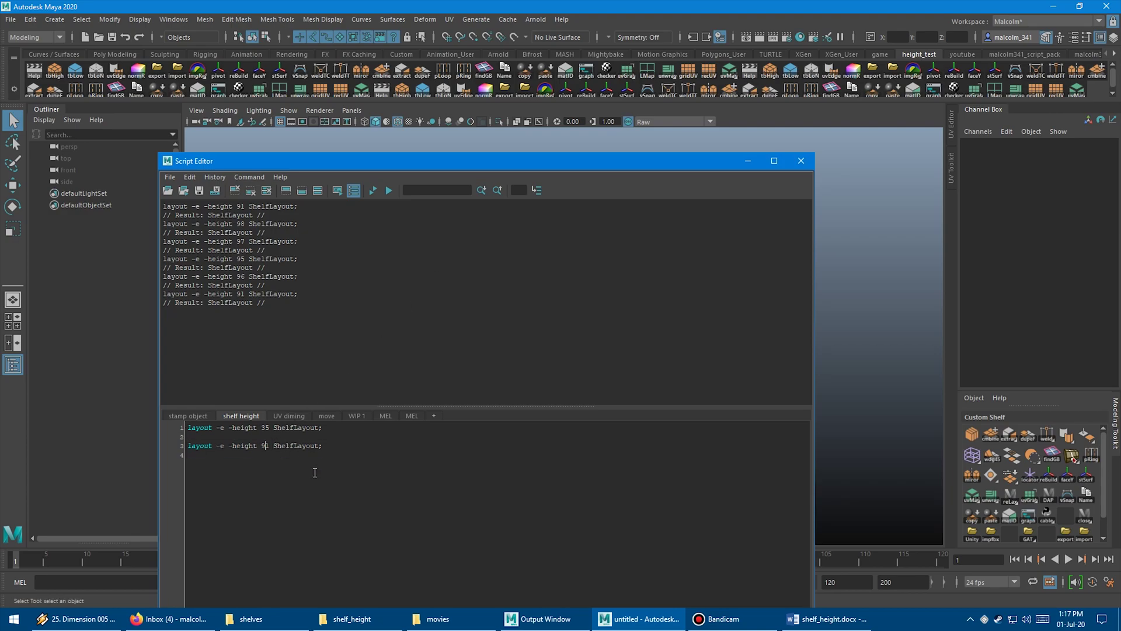
key(shift+Right)
text(6)
key(Home)
key(shift+End)
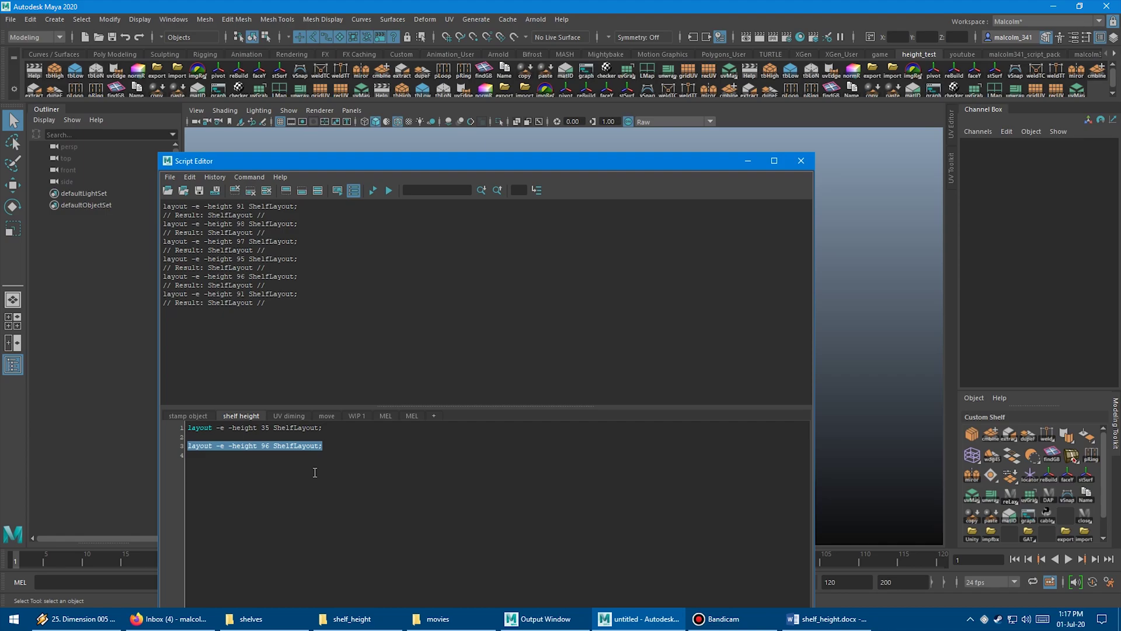
key(ctrl+Return)
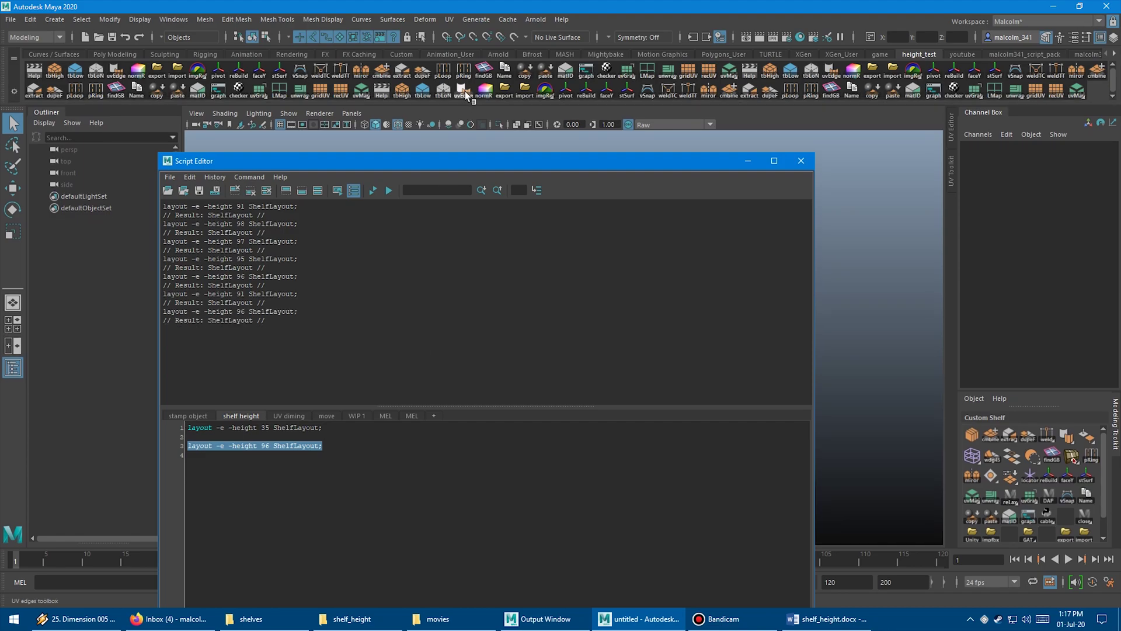
Change the shelf height value to 150 and run the command again
click(1116, 90)
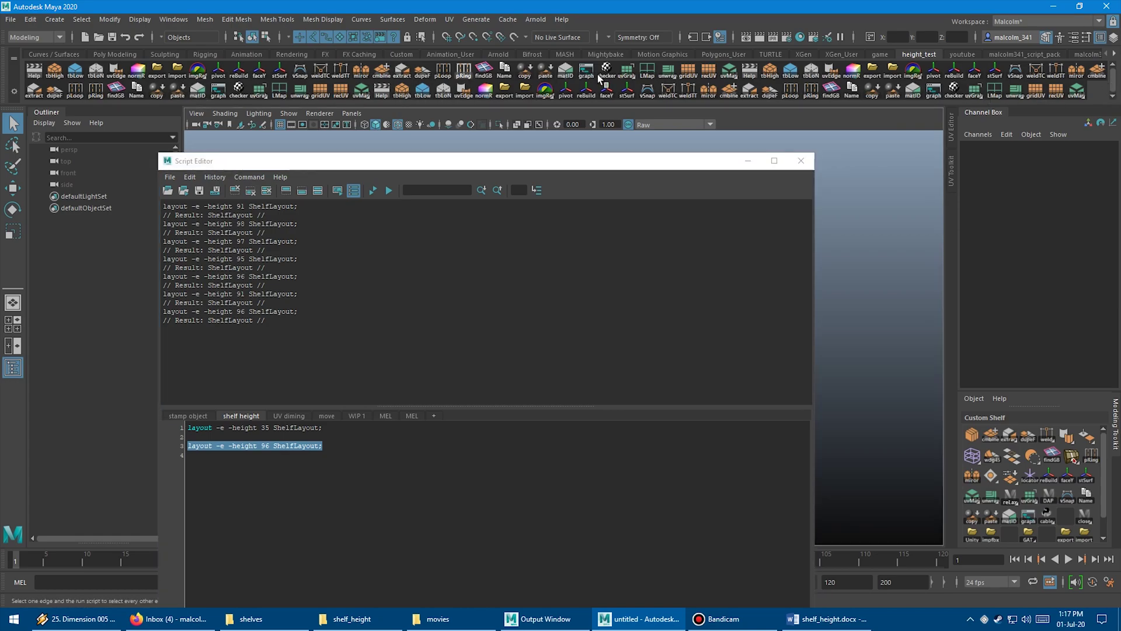
click(367, 161)
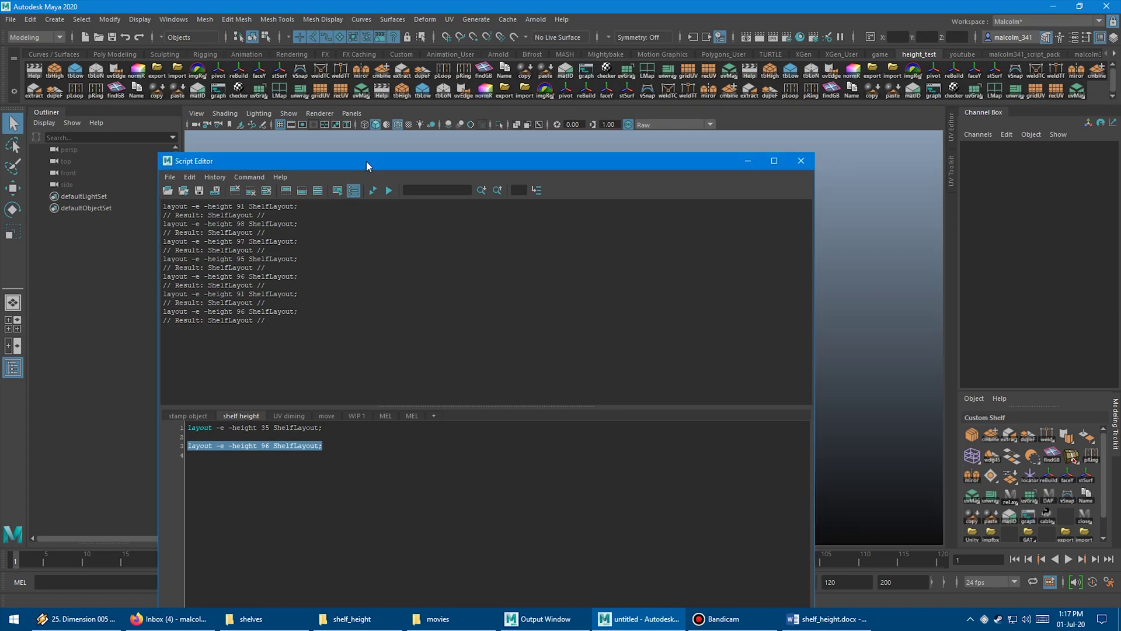
click(346, 445)
key(Left)
key(Left)
key(shift+Left)
key(shift+Left)
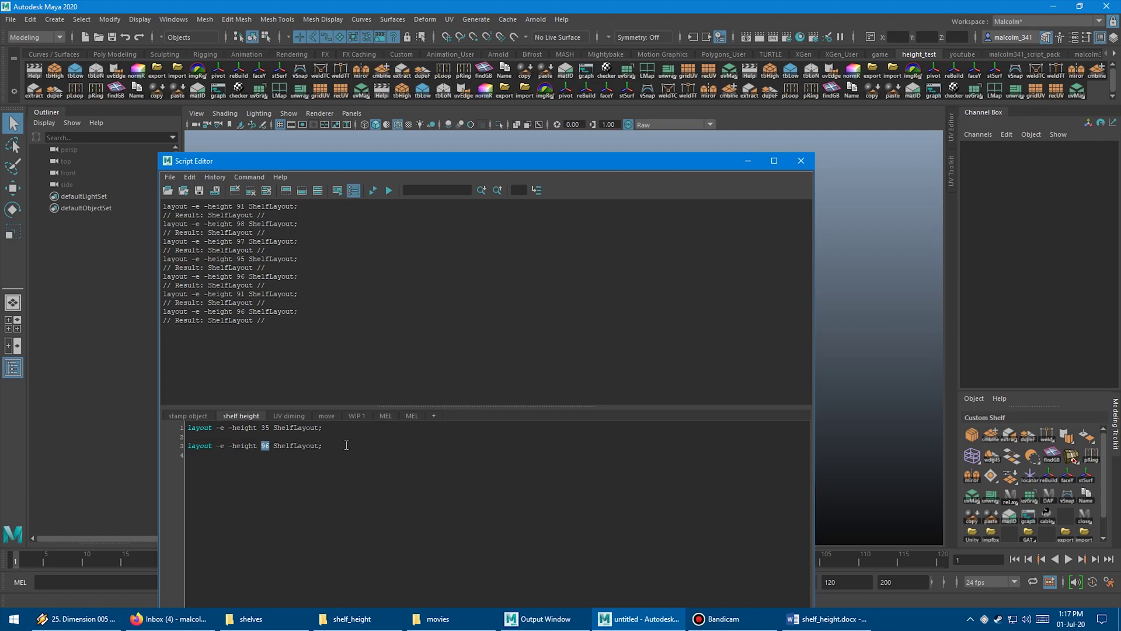
text(150)
key(shift+End)
key(ctrl+Return)
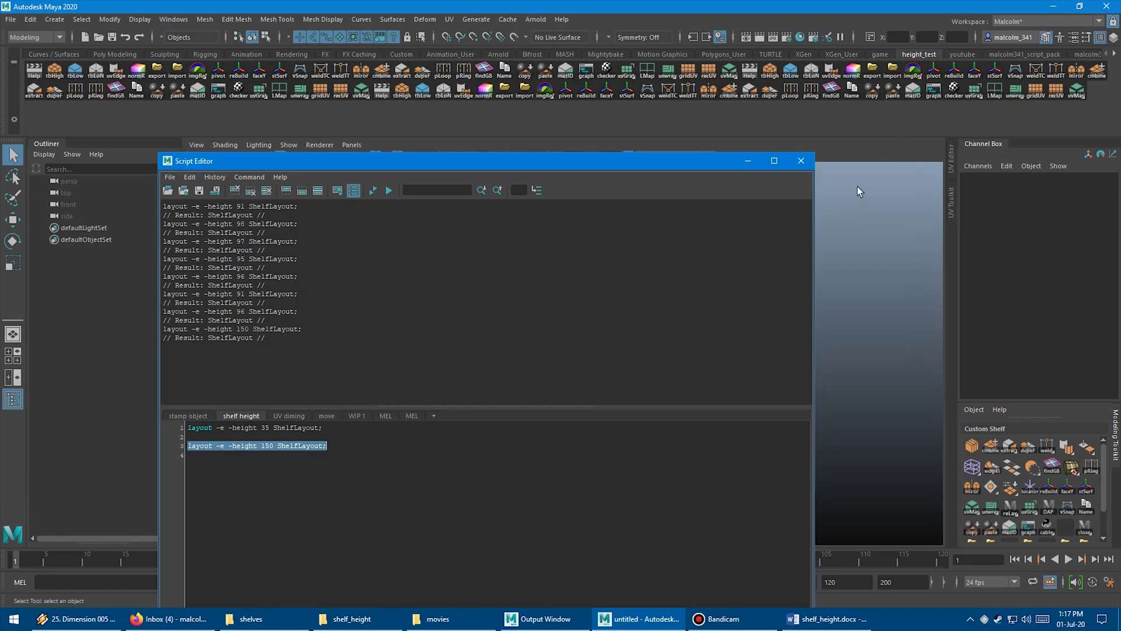
Set line 3's shelf height back to 96 and run it
click(340, 451)
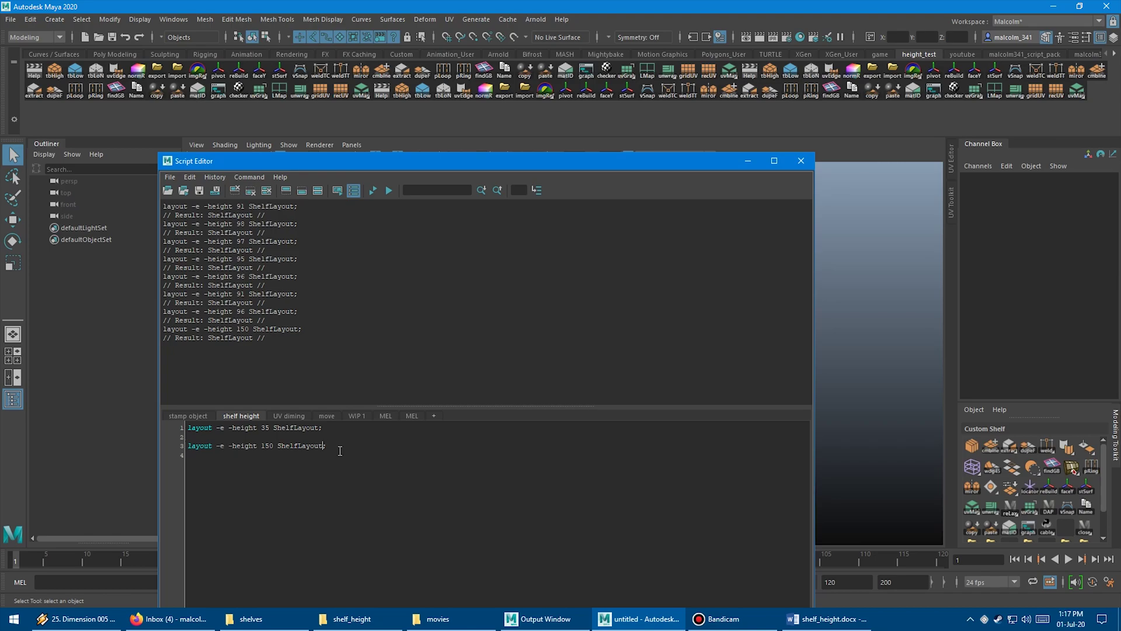
key(shift+Right)
key(shift+Right)
key(shift+Right)
text(96)
key(shift+Home)
key(ctrl+Return)
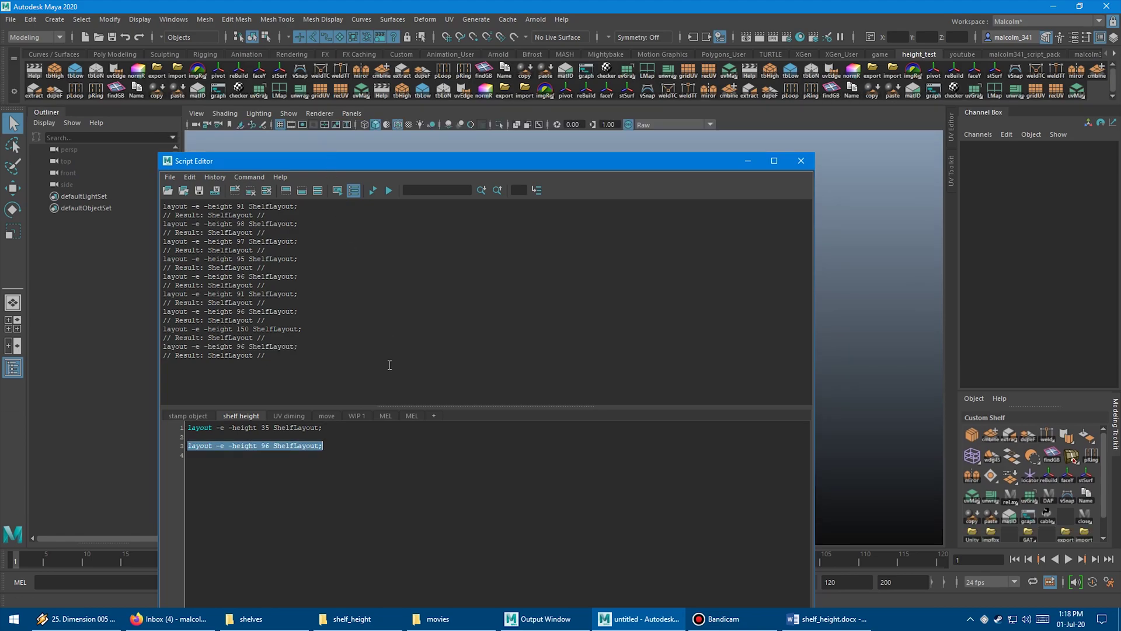
Run the height 35 line, then the 96 line again, and save shelves and preferences
click(340, 431)
key(shift+Home)
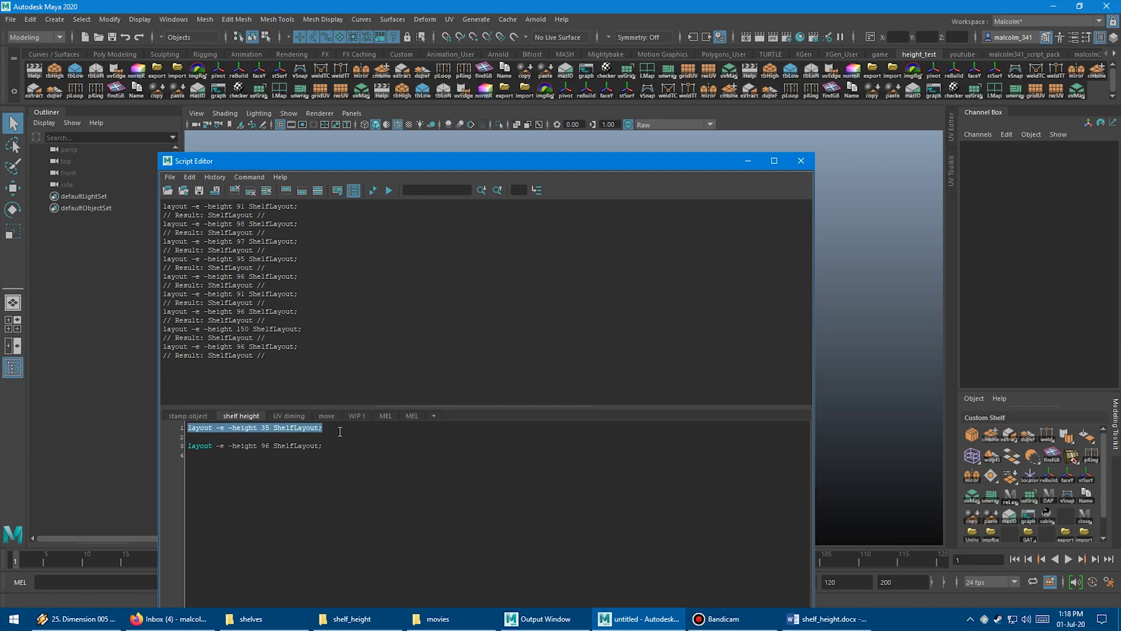
key(ctrl+Return)
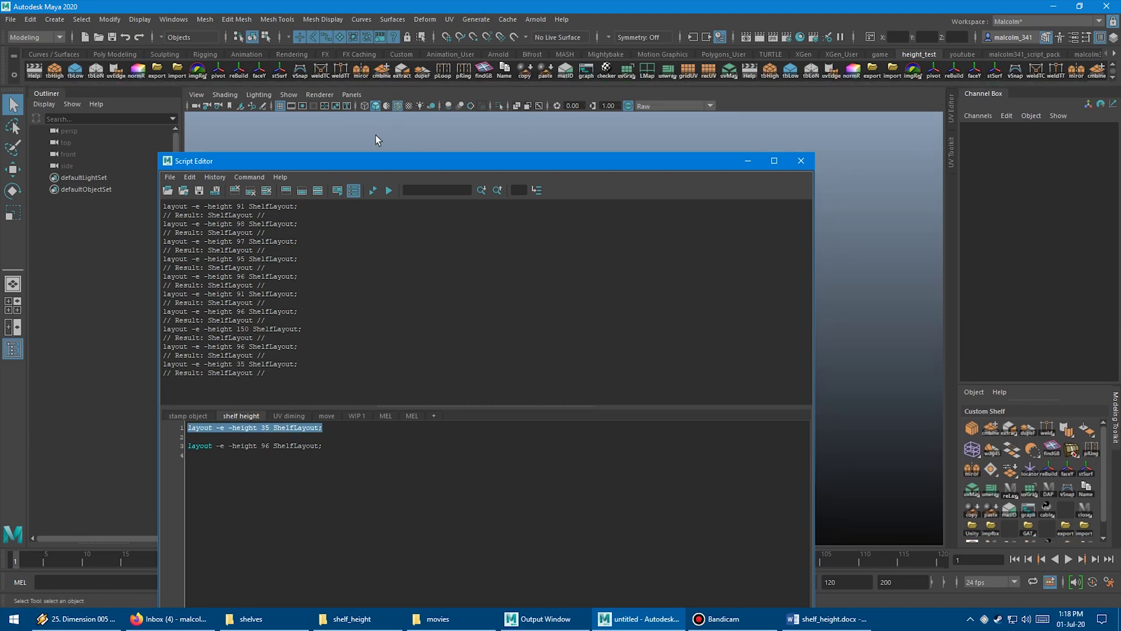
click(339, 445)
key(shift+Home)
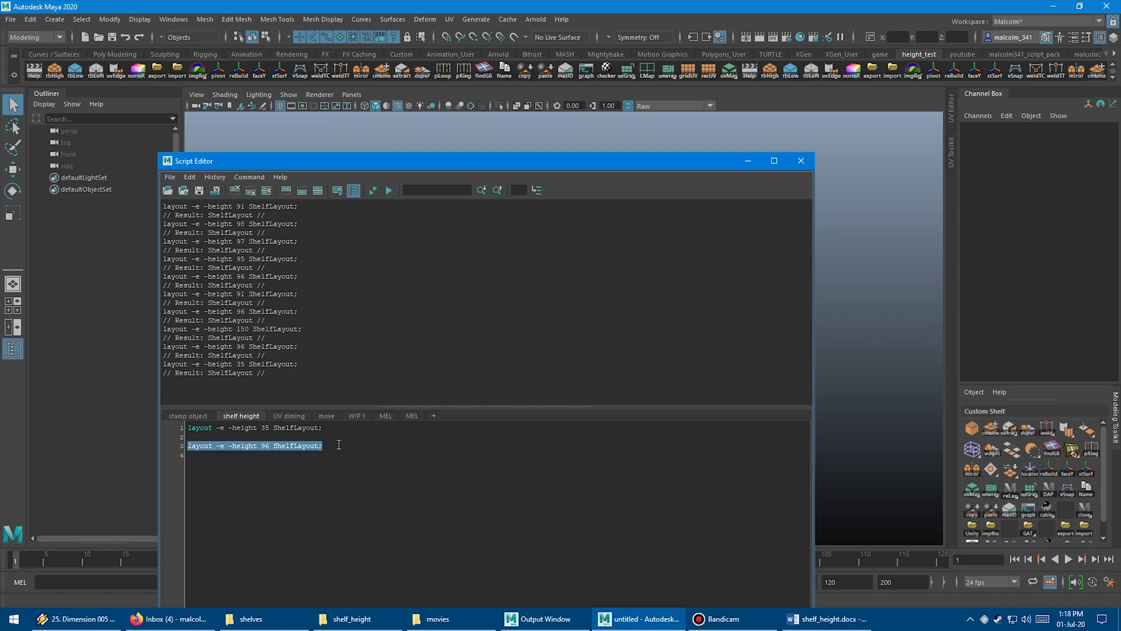
key(ctrl+Return)
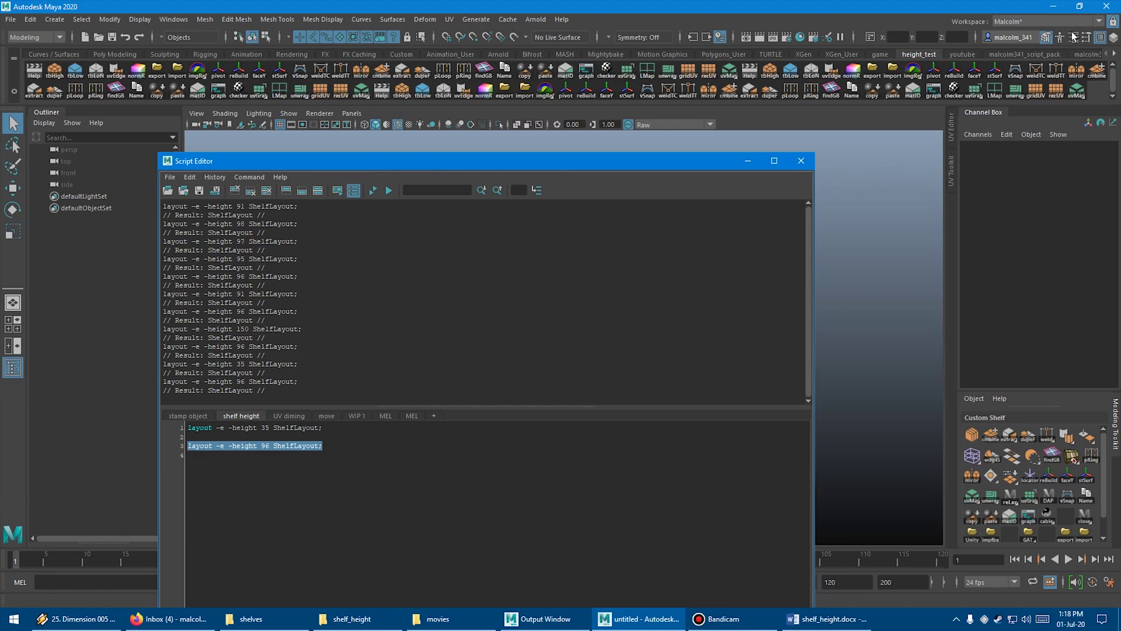
click(563, 311)
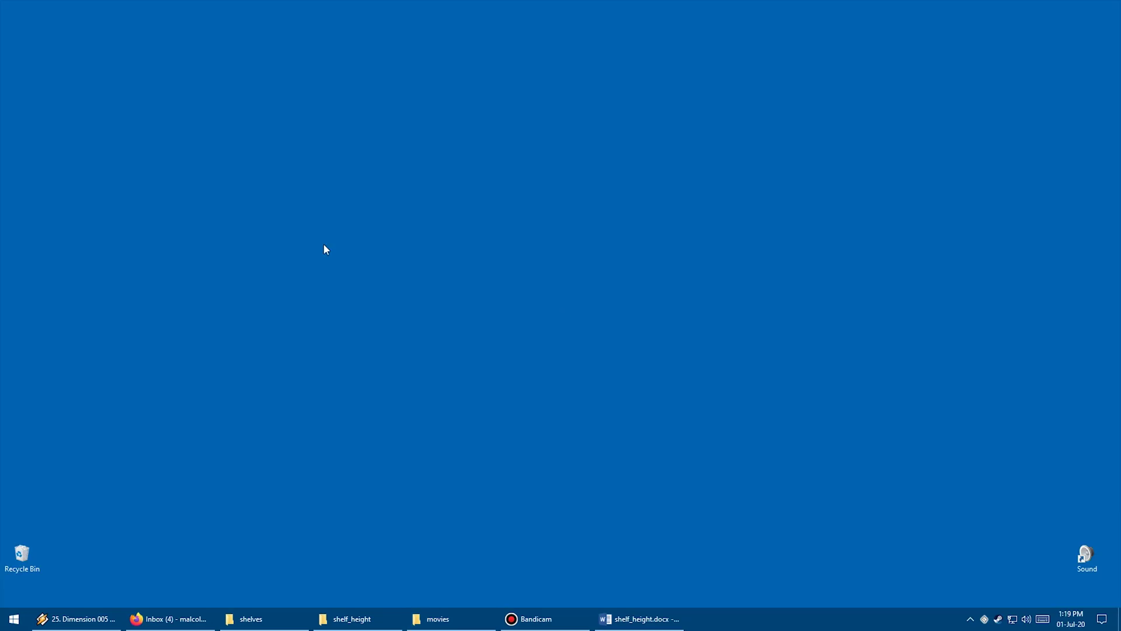
Relaunch Maya 2020 from the Start menu and click the height 96 command line
key(super)
click(605, 136)
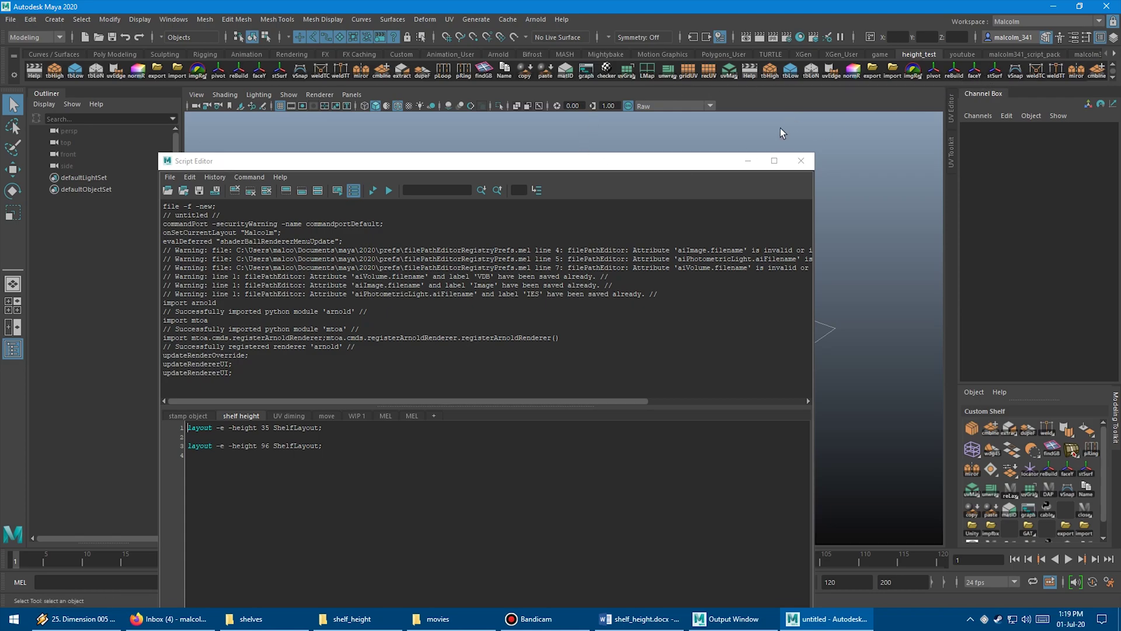
click(269, 447)
Show the full Documents\maya\2020\prefs\scripts path in File Explorer's address bar
click(388, 165)
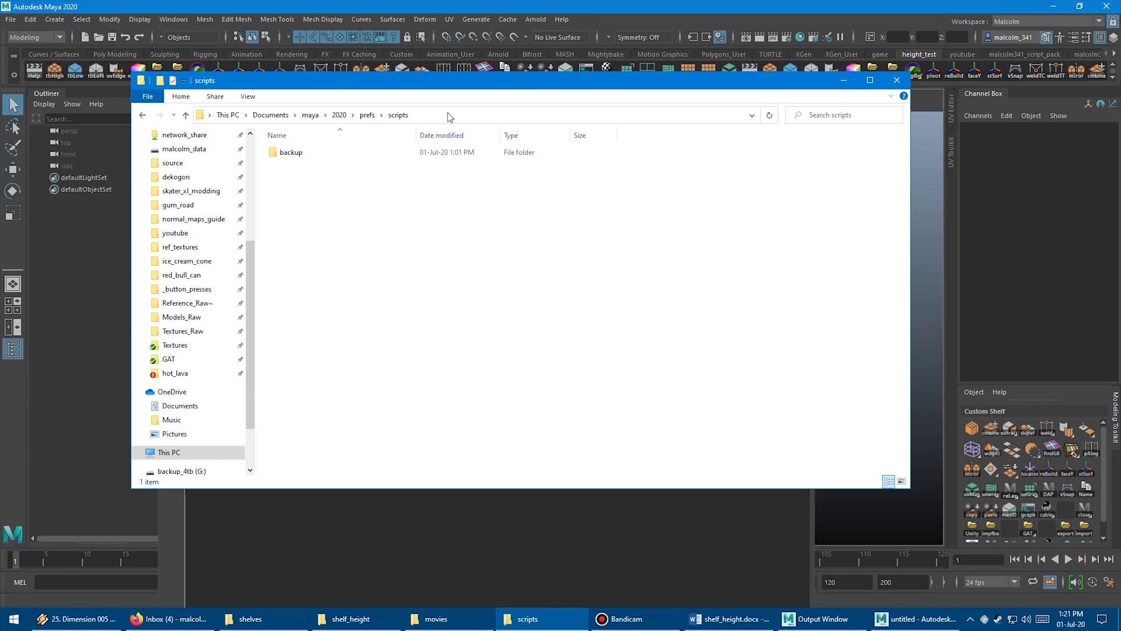
click(450, 117)
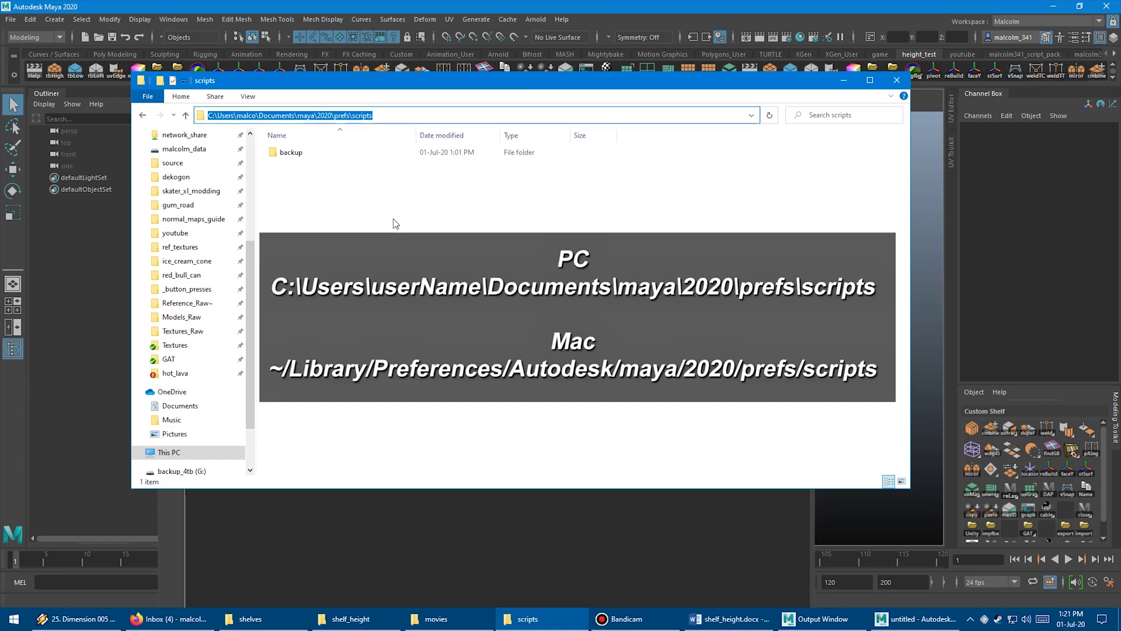
Create a new text document in scripts and rename it userSetup.mel, accepting the extension change
right_click(305, 209)
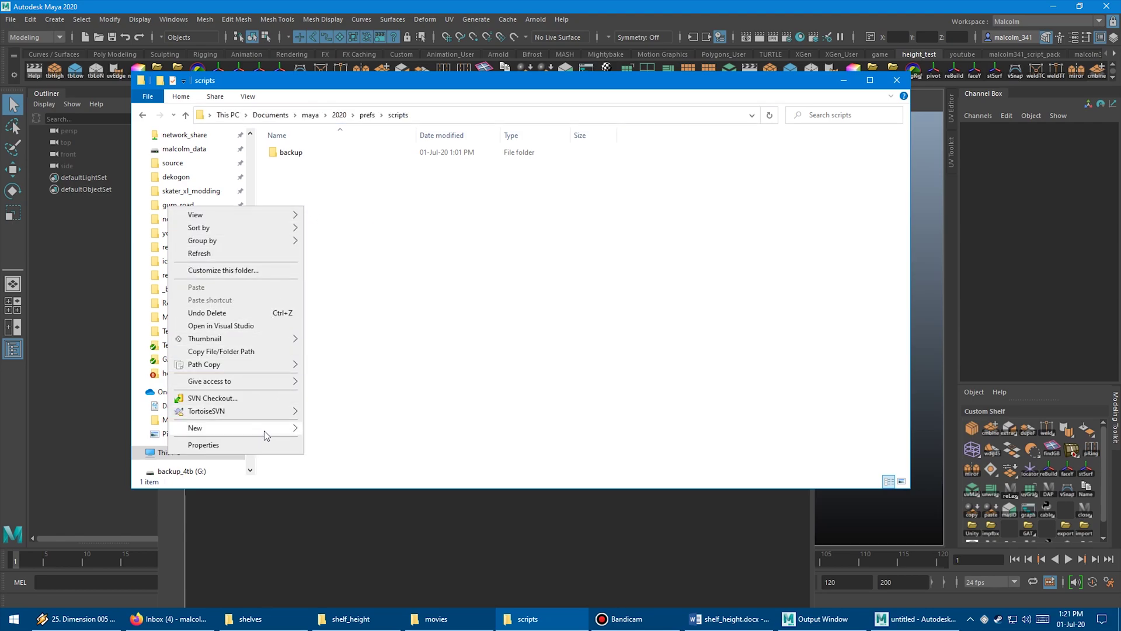
mouse_move(264, 430)
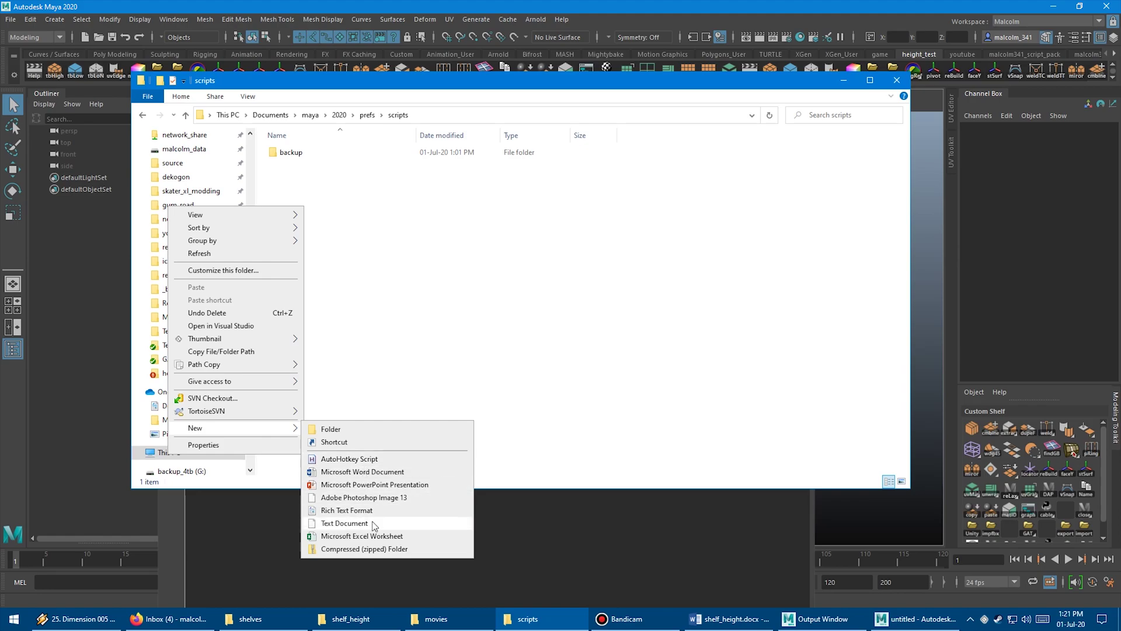
click(350, 522)
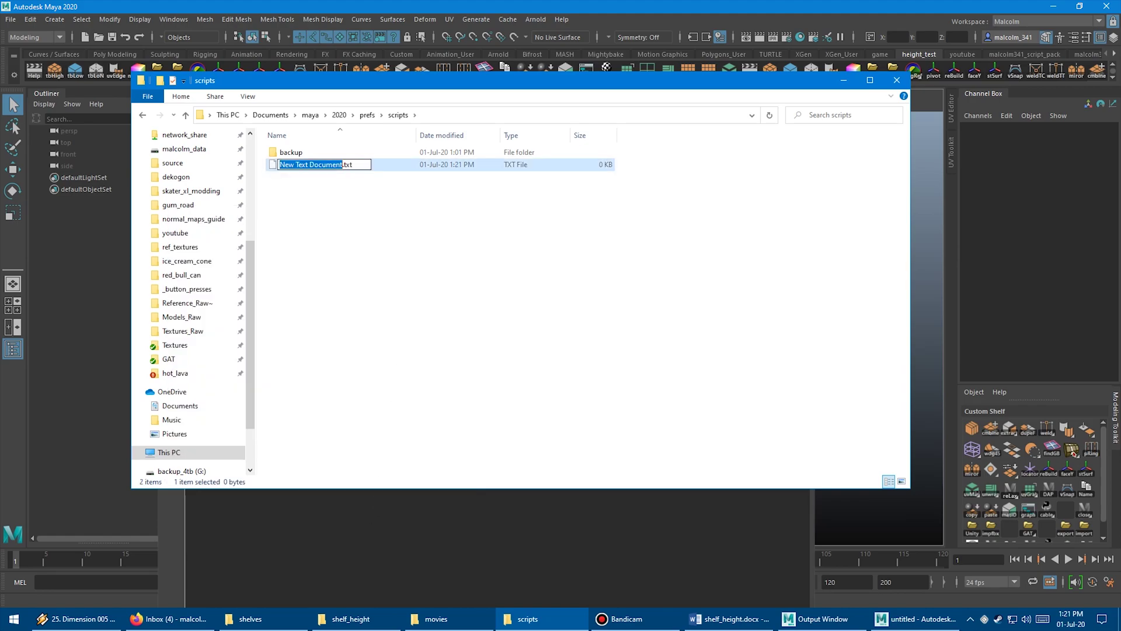
text(userSetup)
key(End)
key(BackSpace)
key(BackSpace)
key(BackSpace)
text(mel)
key(Return)
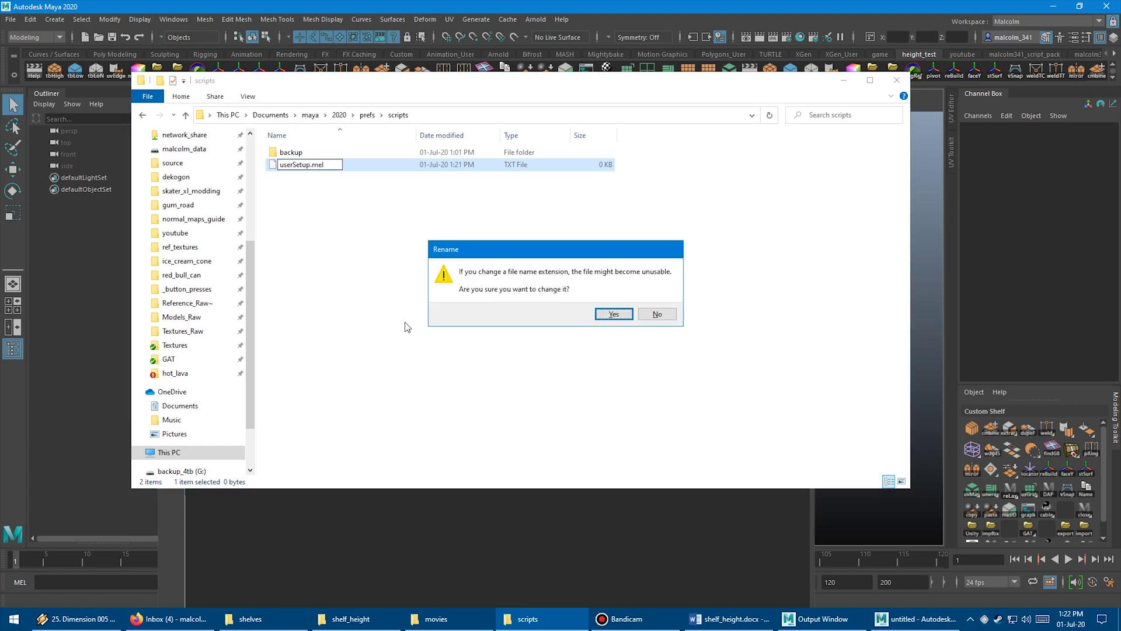
click(620, 317)
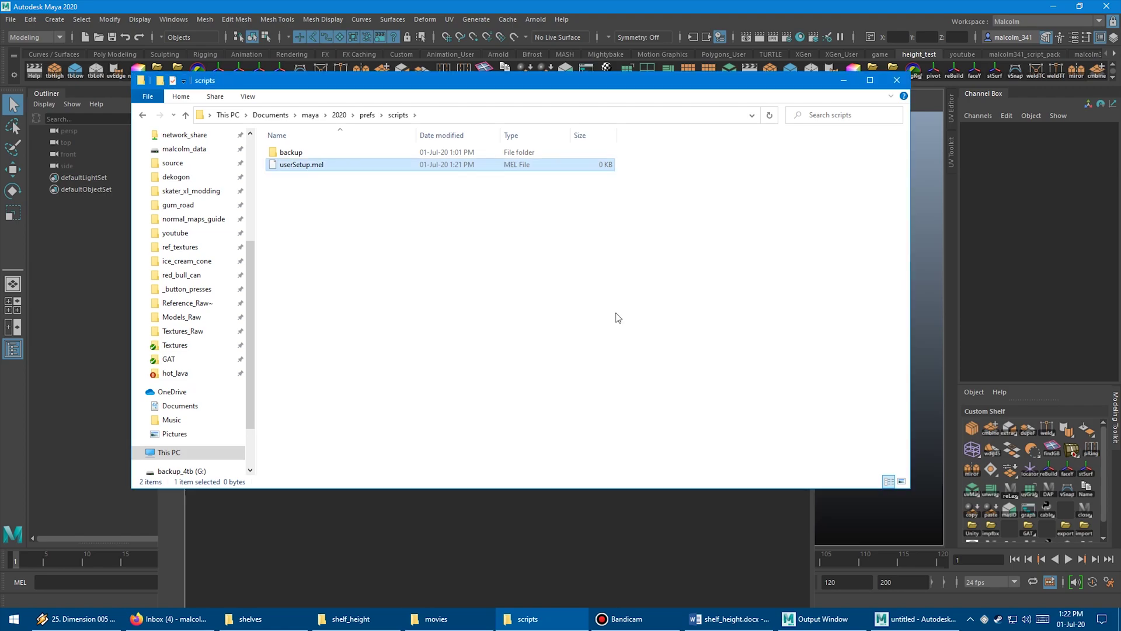
click(619, 317)
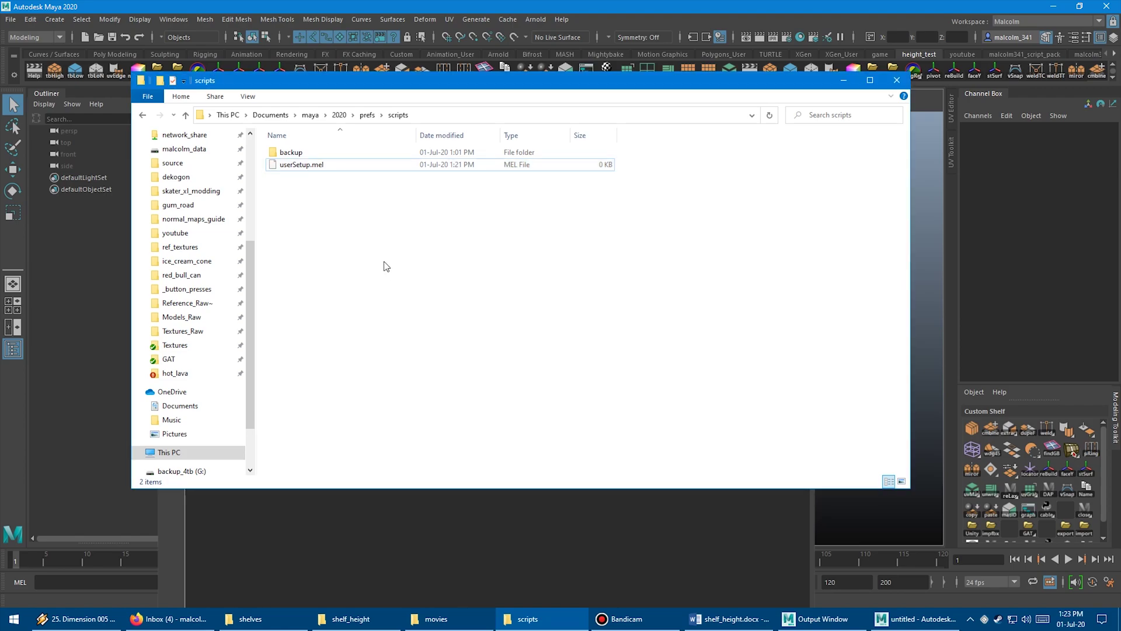
Open userSetup.mel with Notepad++ from its right-click Open with menu
right_click(288, 168)
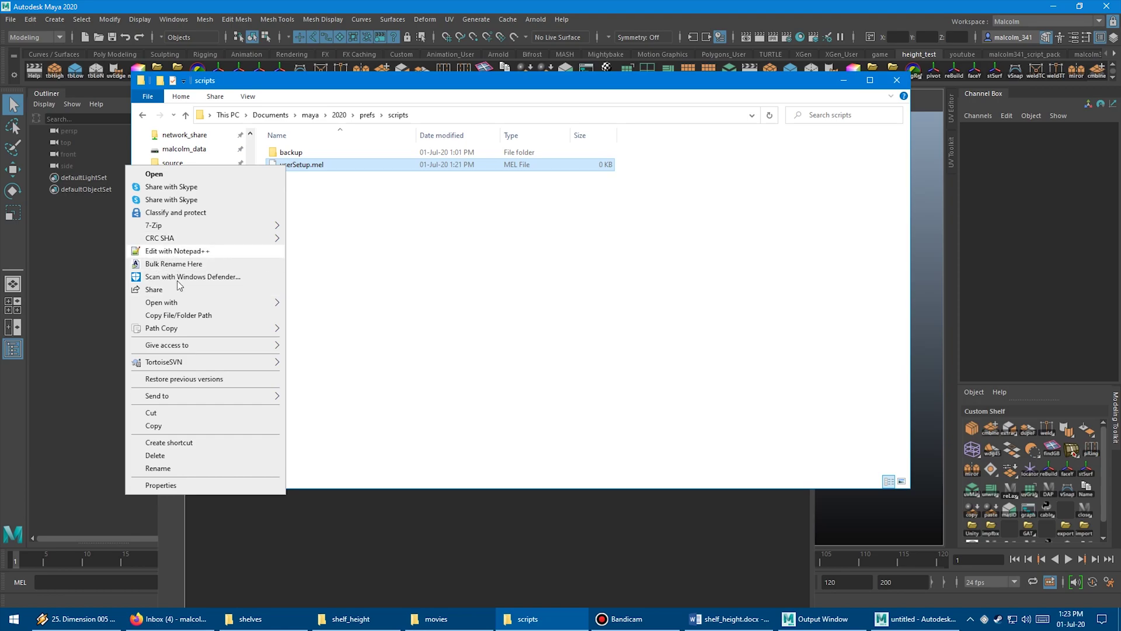
mouse_move(194, 304)
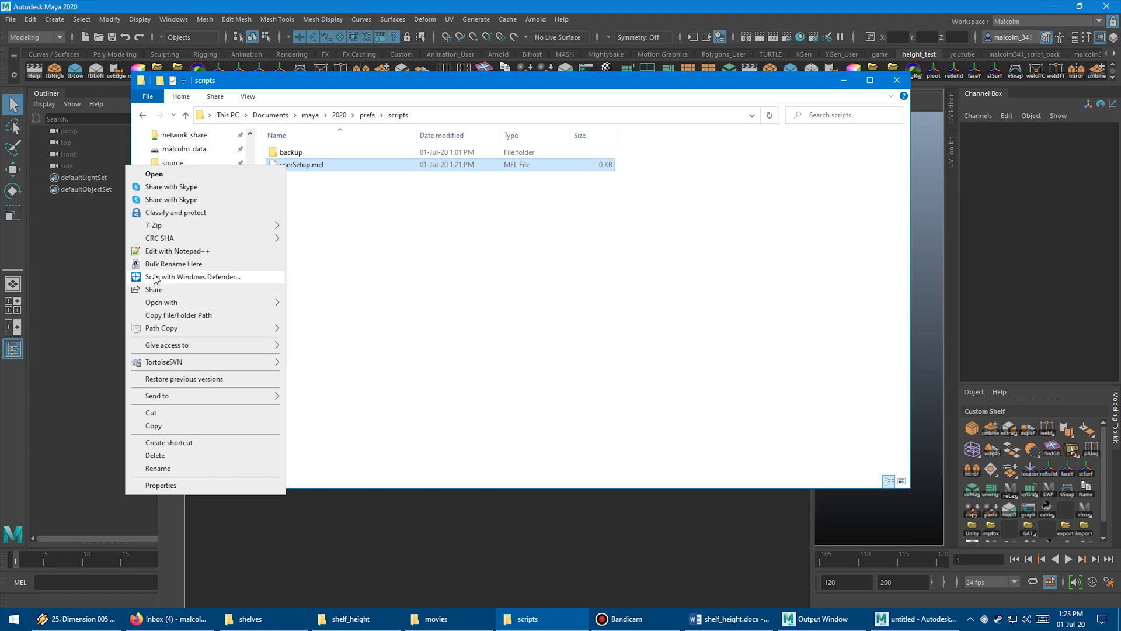
click(169, 251)
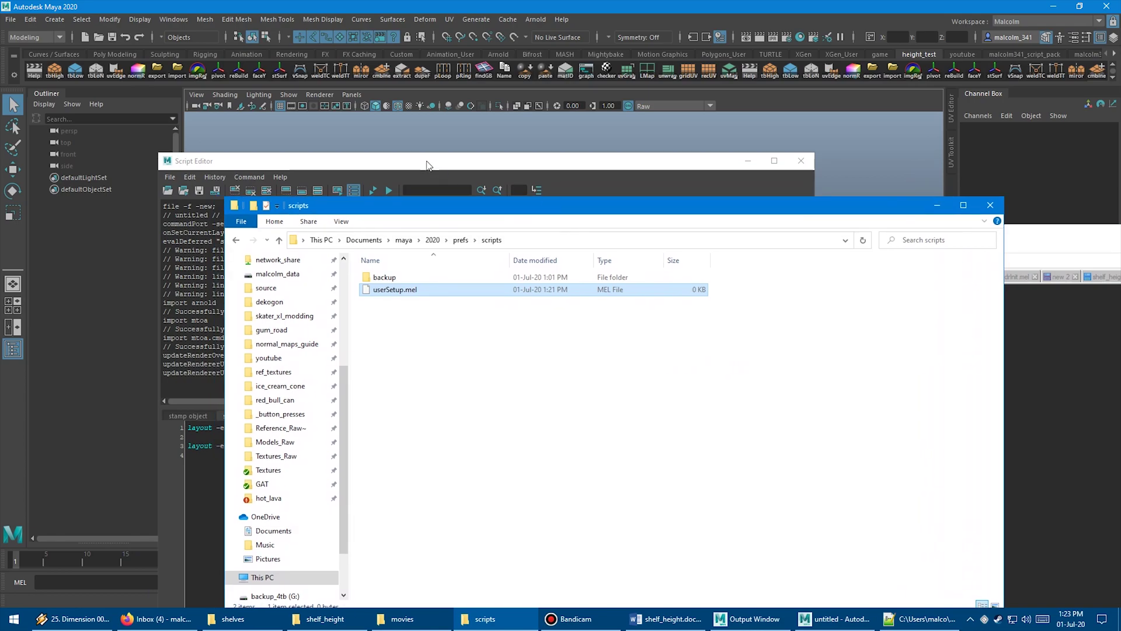
Copy the 'layout -e -height 96 ShelfLayout;' line via Edit > Copy
drag(426, 165, 396, 96)
double_click(211, 382)
triple_click(222, 383)
key(ctrl+c)
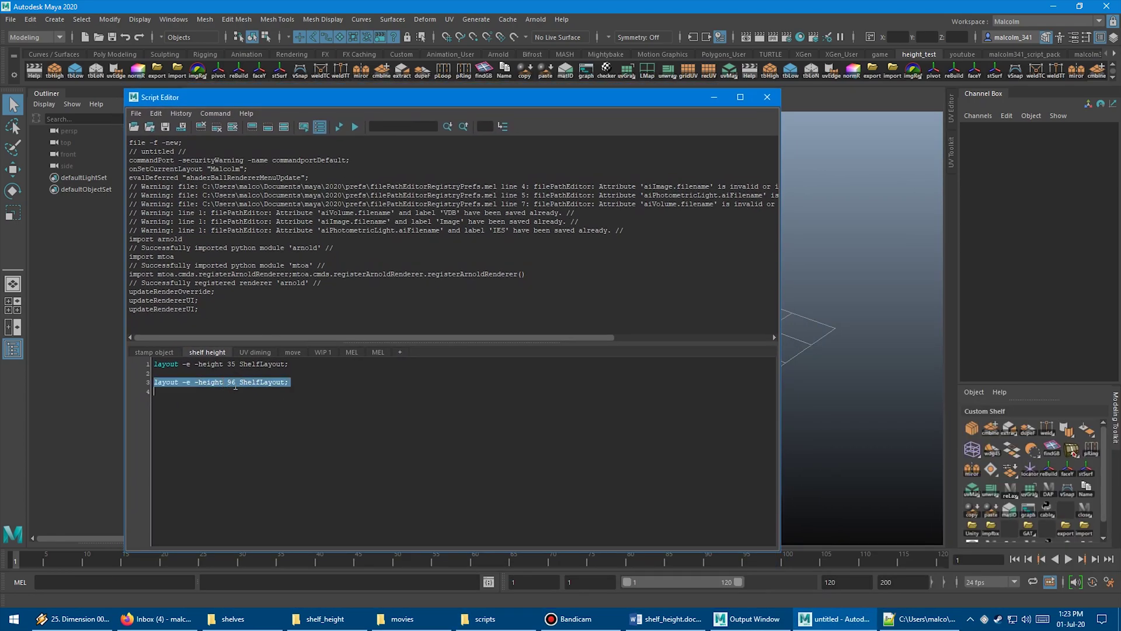
click(155, 113)
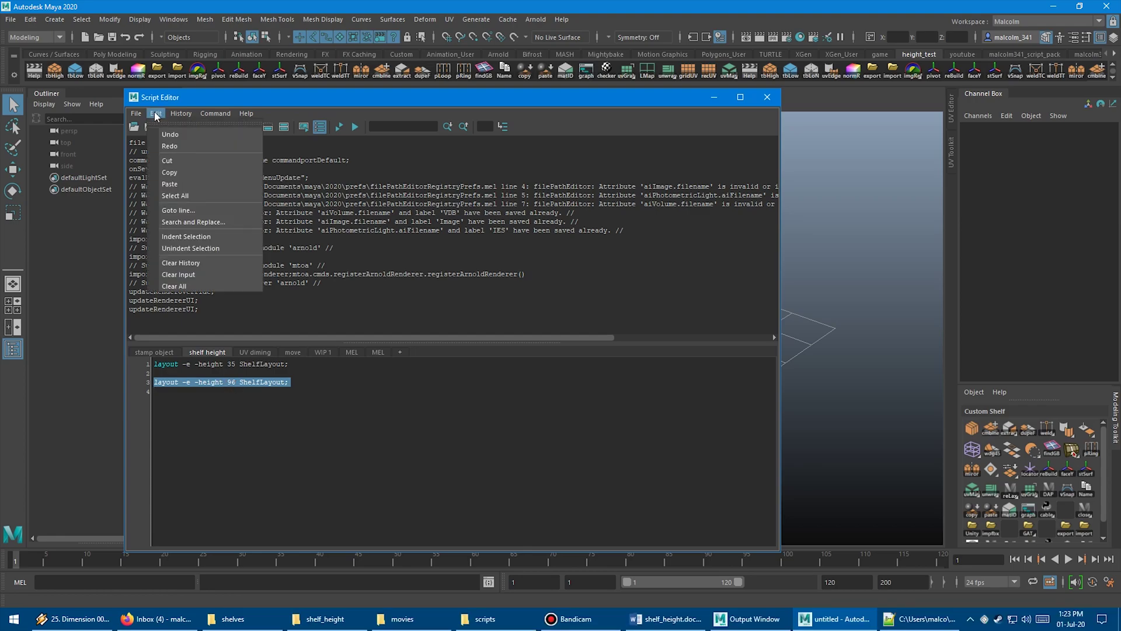
click(214, 187)
Paste 'layout -e -height 96 ShelfLayout;' into userSetup.mel in Notepad++ and save it
click(920, 619)
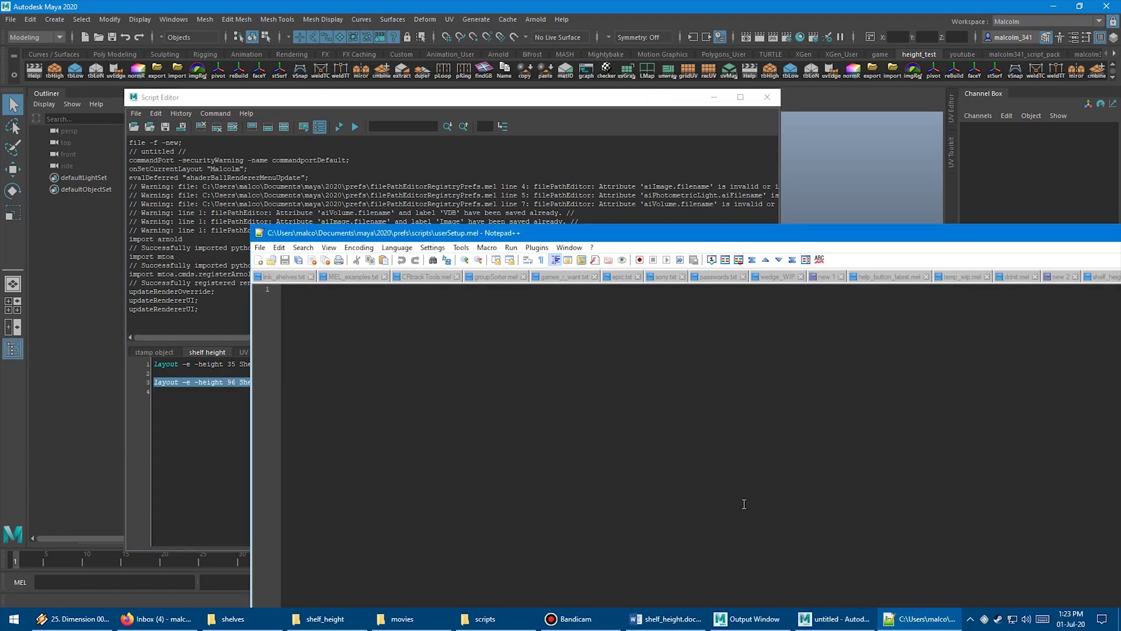
drag(550, 240, 445, 117)
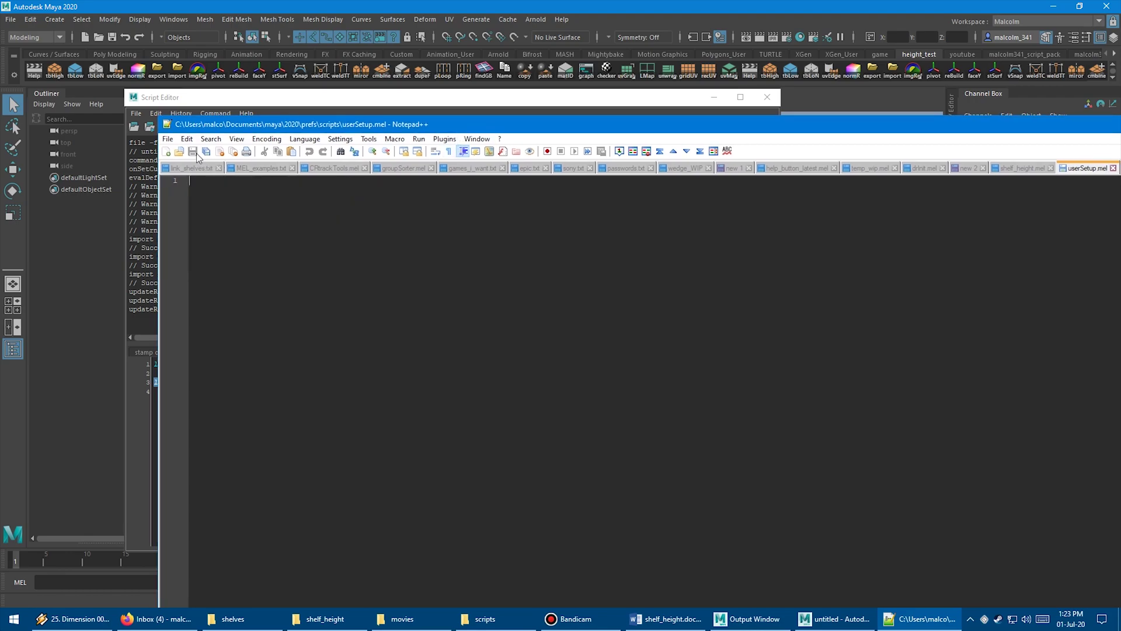
click(186, 139)
click(201, 208)
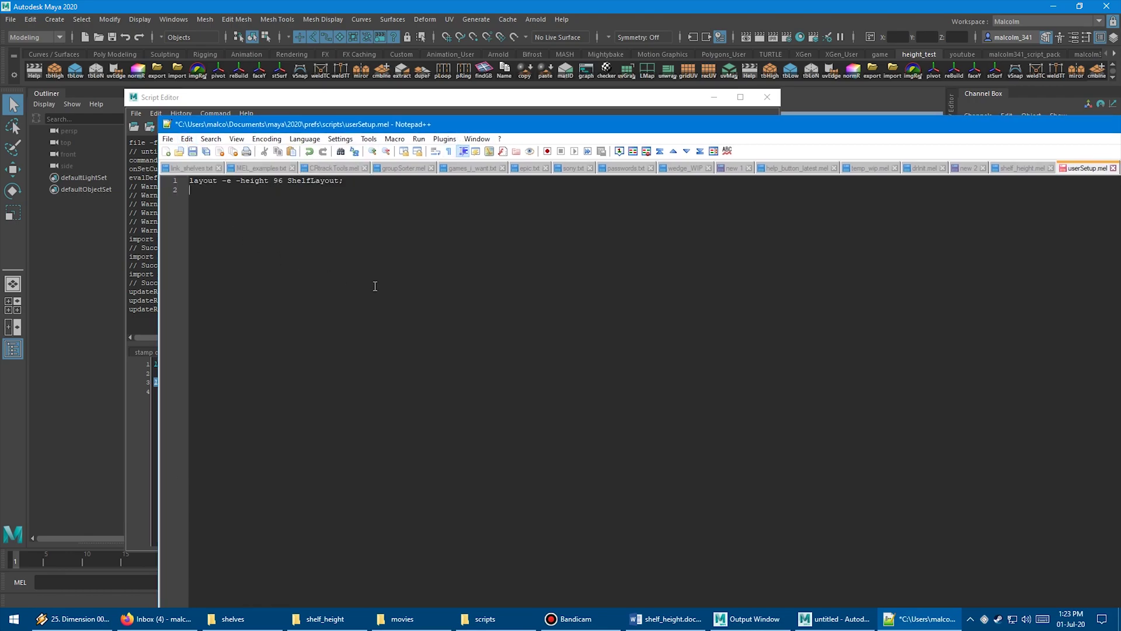
click(168, 139)
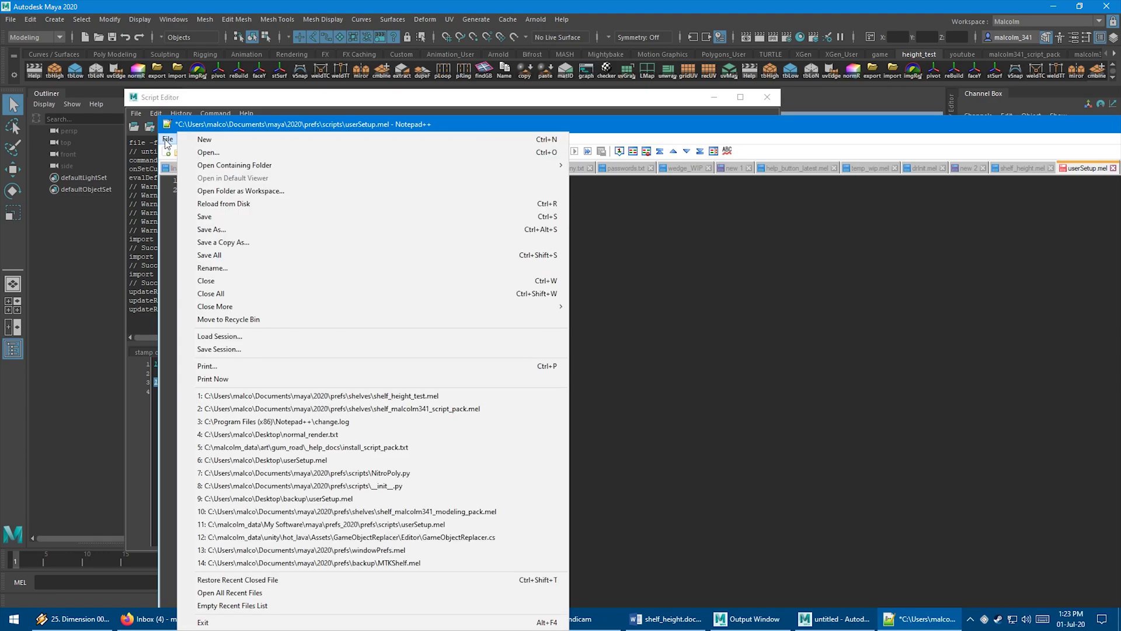
click(212, 216)
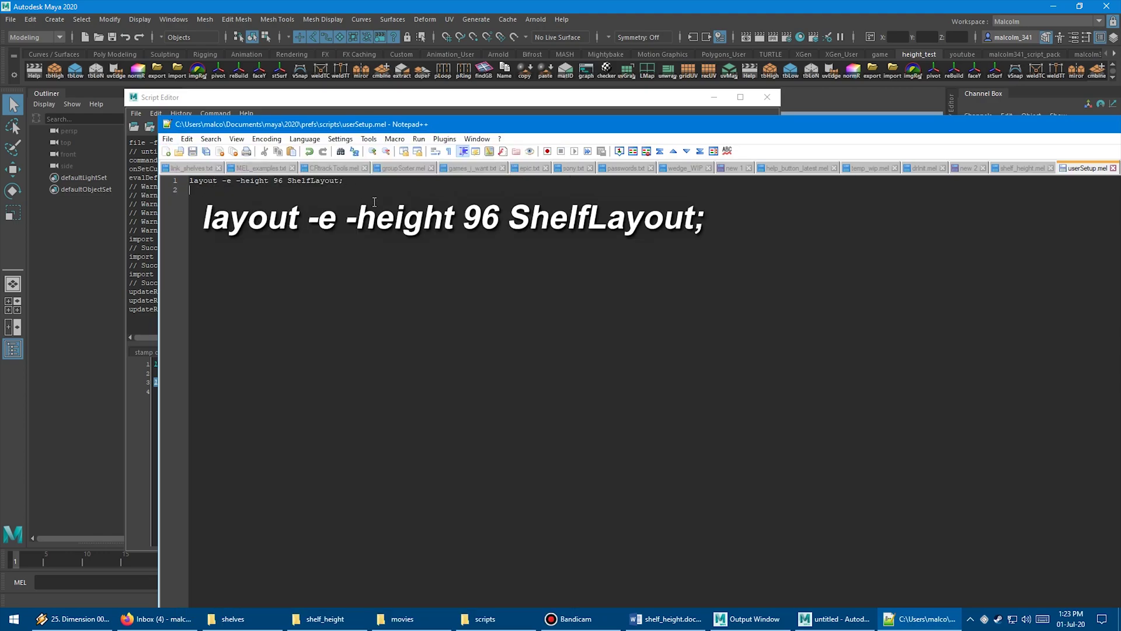
drag(850, 126, 739, 127)
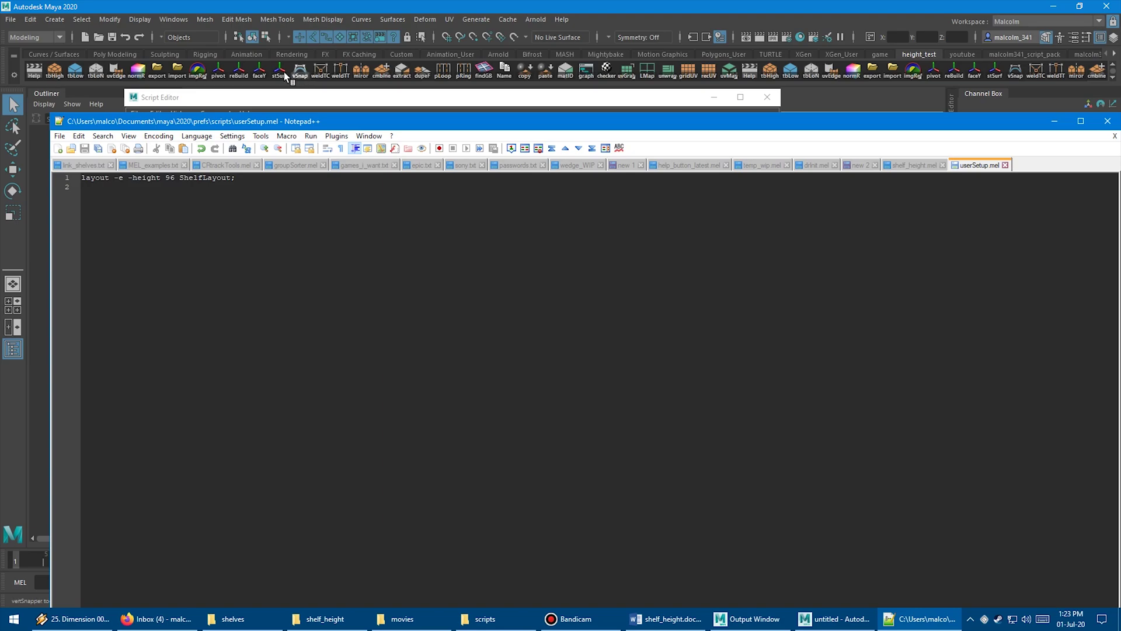
Close Notepad++ and the Script Editor, leaving the scripts folder showing the saved userSetup.mel
click(1107, 122)
click(766, 98)
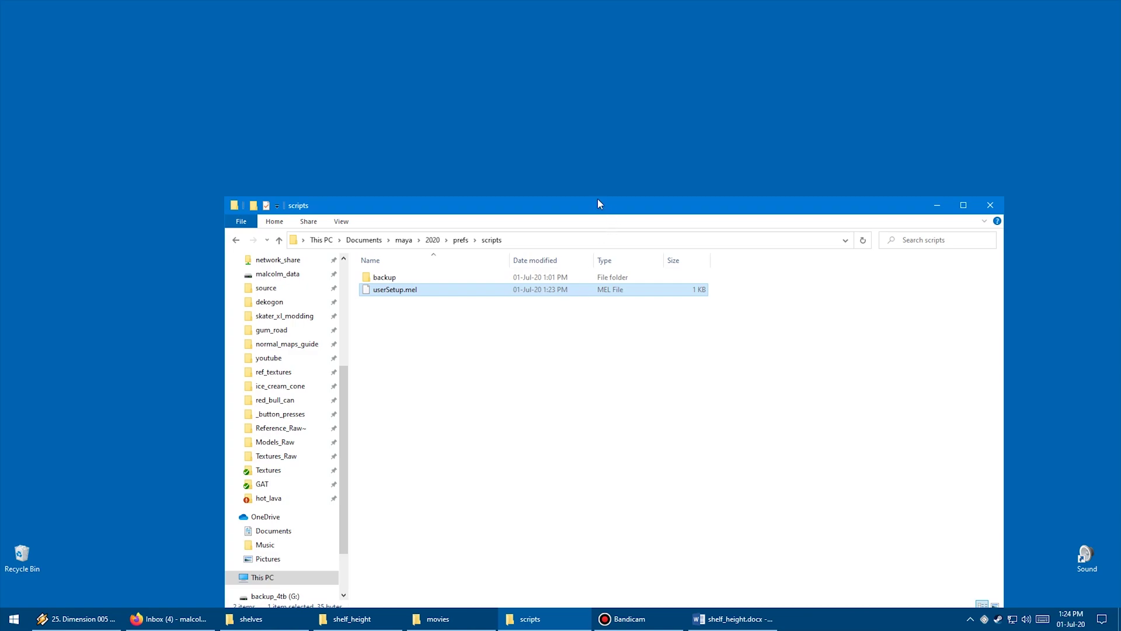
drag(611, 212, 583, 129)
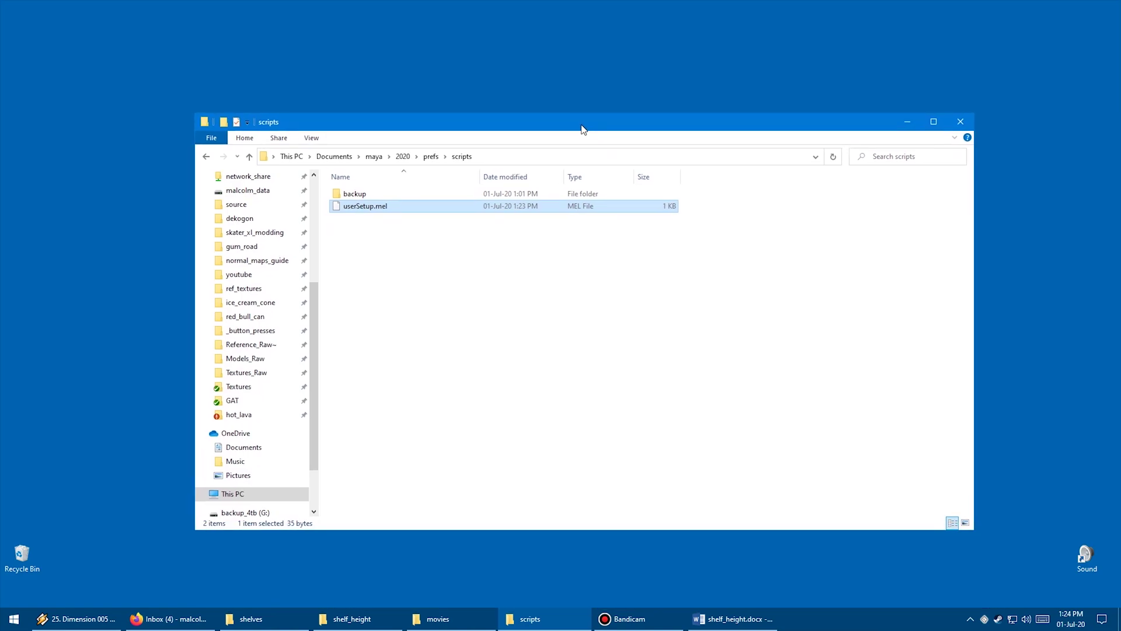
Relaunch Maya 2020 from the Start menu to test the userSetup.mel startup script
key(super)
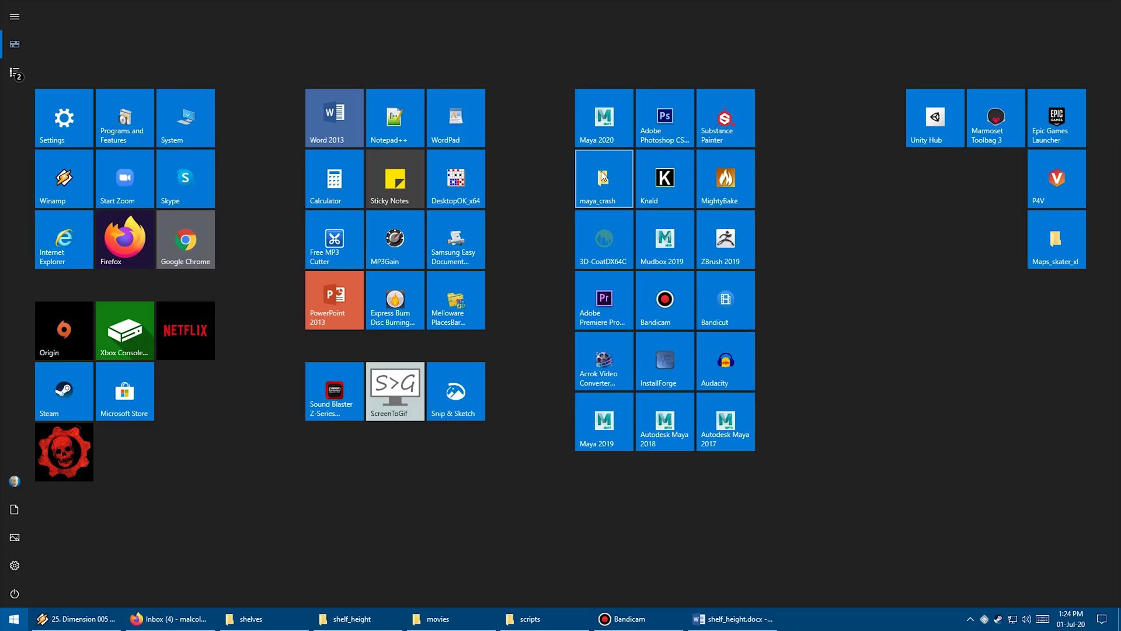
click(604, 123)
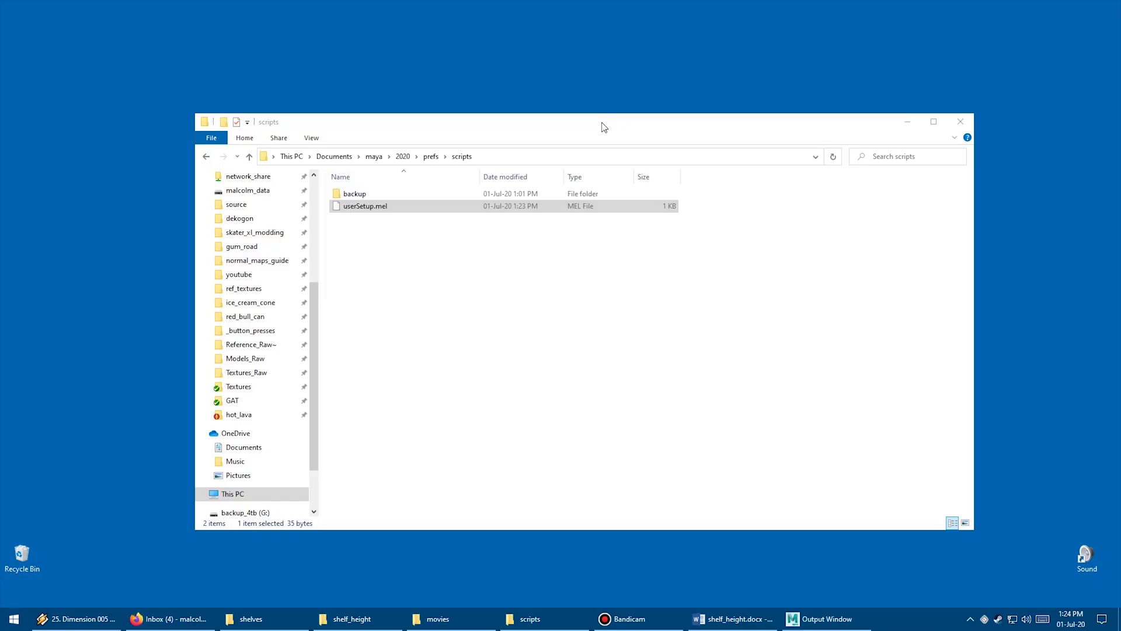